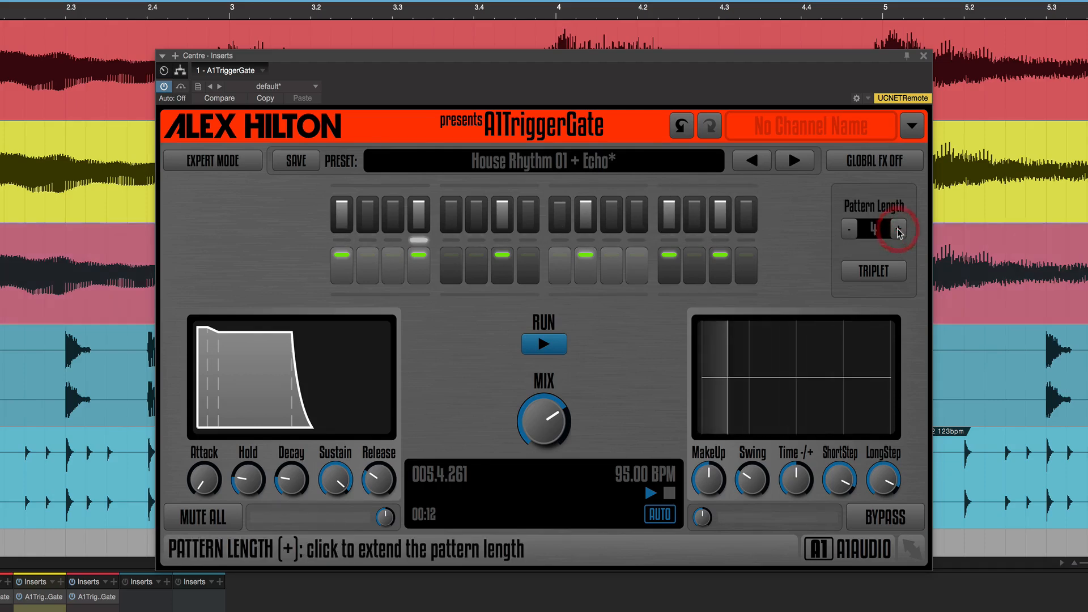
Step: Shorten the gate's pattern length to 1 and extend it back to 4
left_click(851, 228)
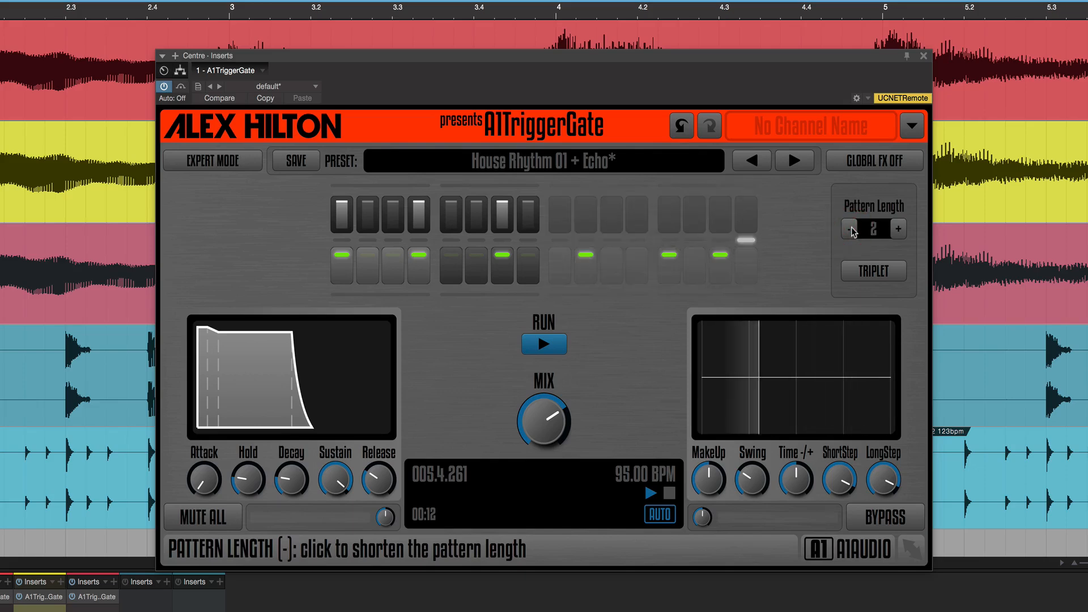
left_click(852, 227)
left_click(851, 228)
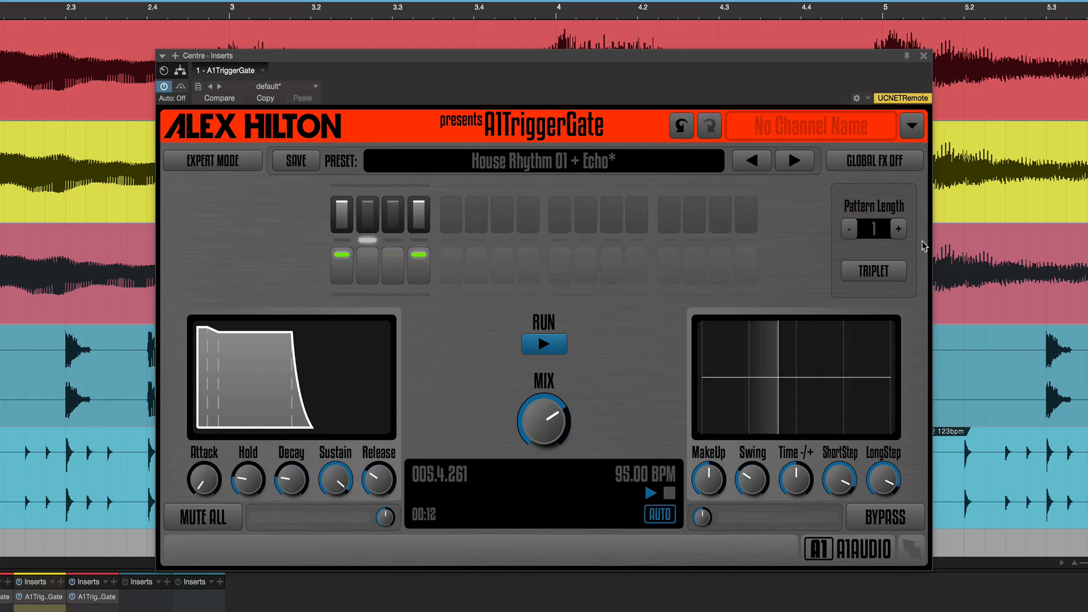
left_click(900, 230)
left_click(899, 229)
left_click(899, 229)
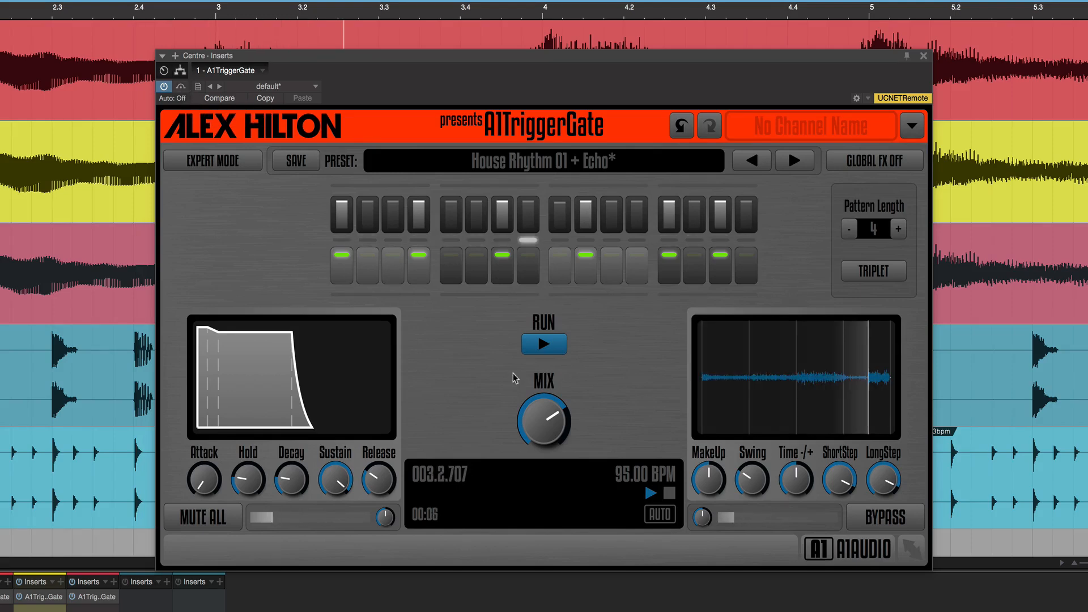
Step: Sweep the gate mix to minimum and up to maximum, and activate the third step as a short step with reduced volume
left_click_drag(538, 403, 538, 453)
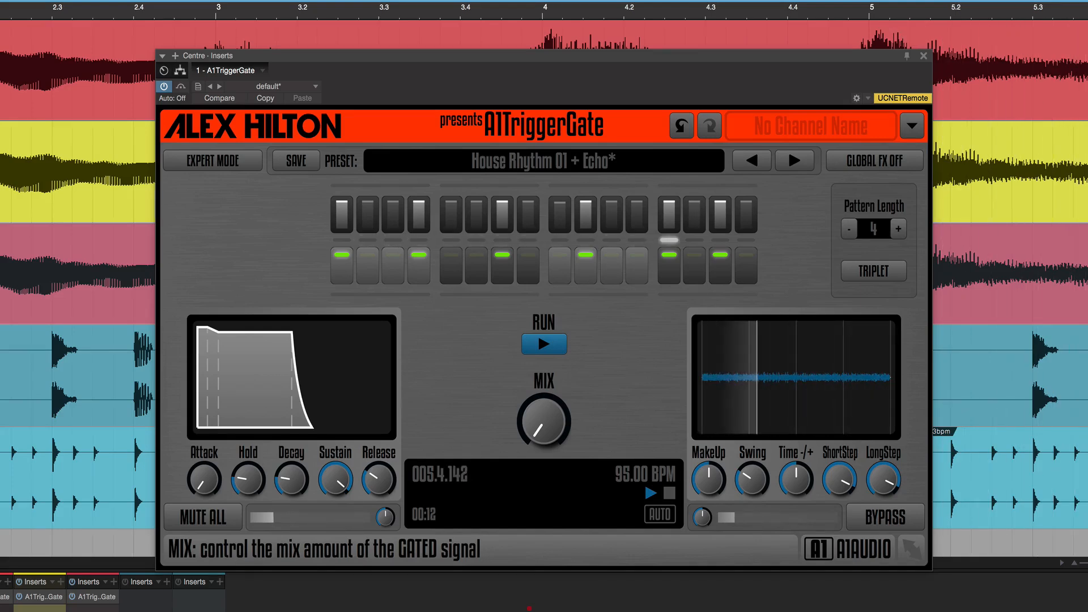
left_click_drag(544, 422, 525, 300)
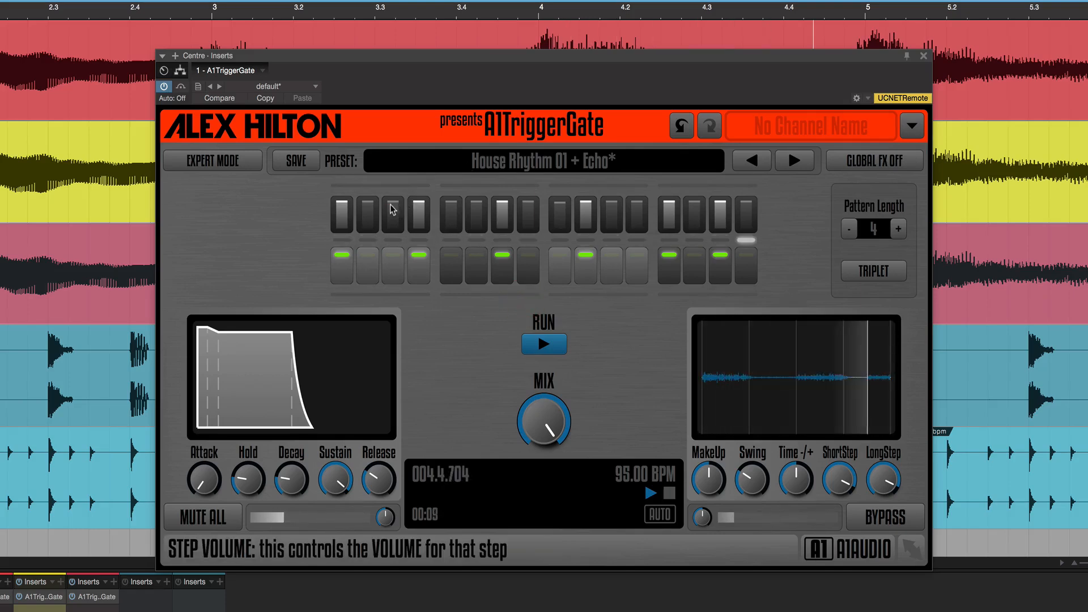
left_click_drag(392, 204, 395, 220)
left_click(392, 259)
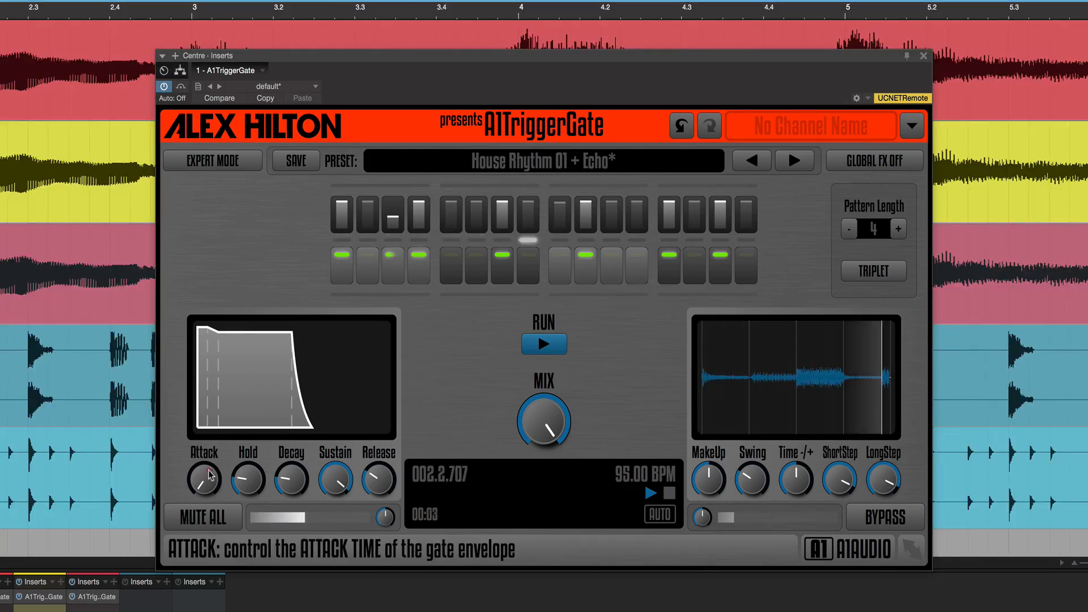
Step: Shape the gate envelope: try a slower attack and return it to minimum, lower the sustain to about halfway and minimise the release
left_click_drag(198, 426, 222, 356)
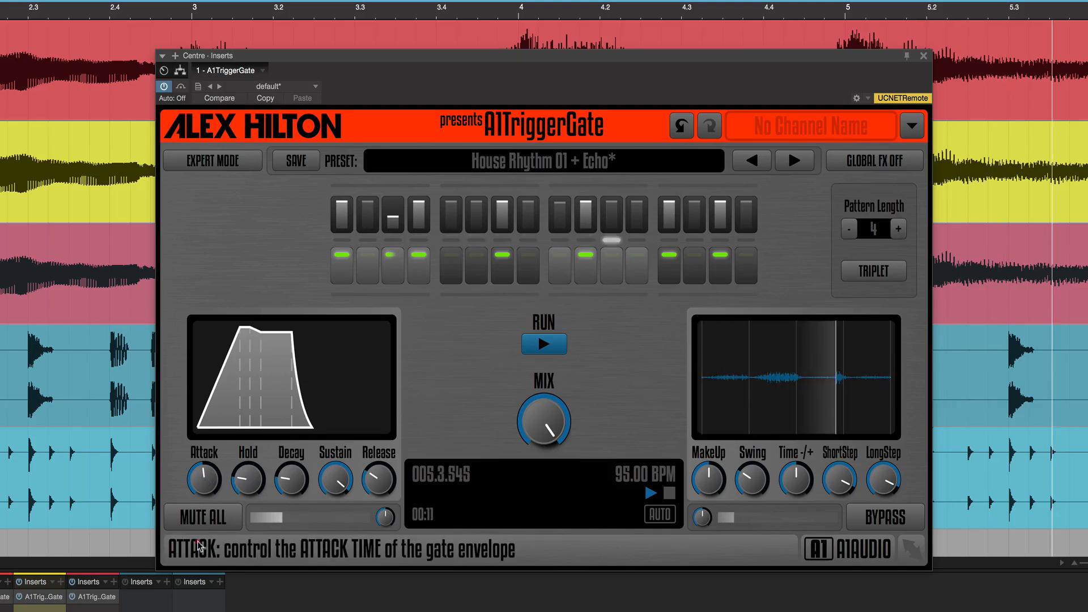
left_click_drag(210, 472, 193, 594)
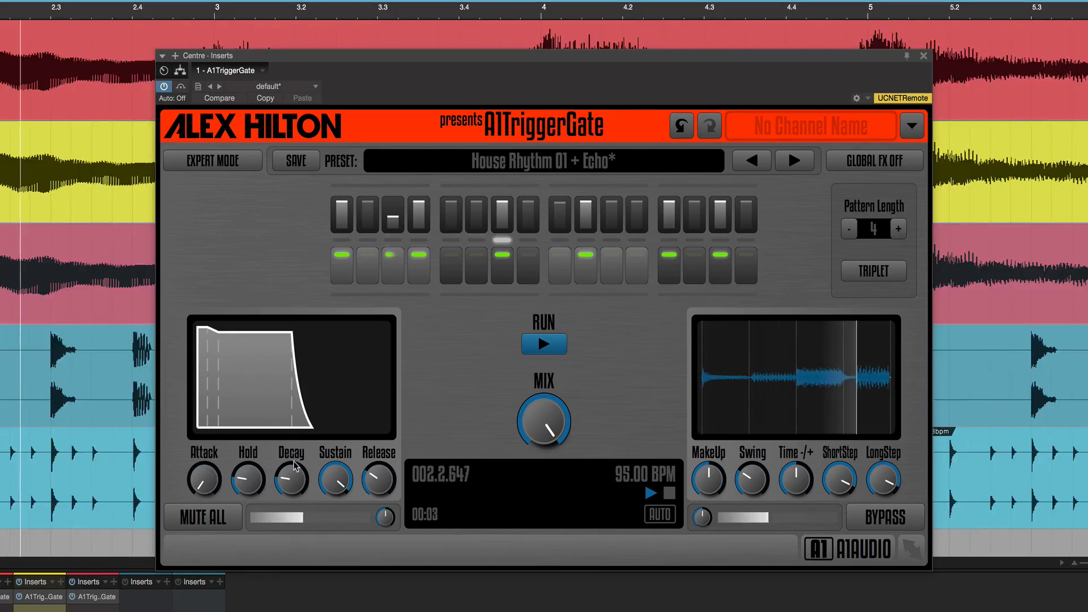
left_click_drag(331, 496, 330, 570)
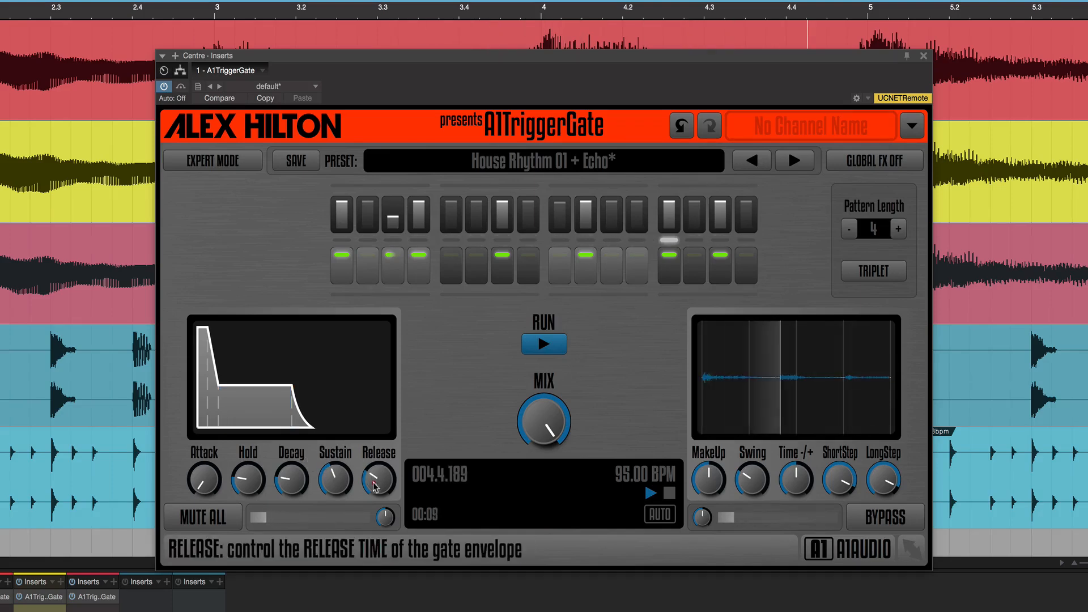
left_click_drag(375, 487, 374, 555)
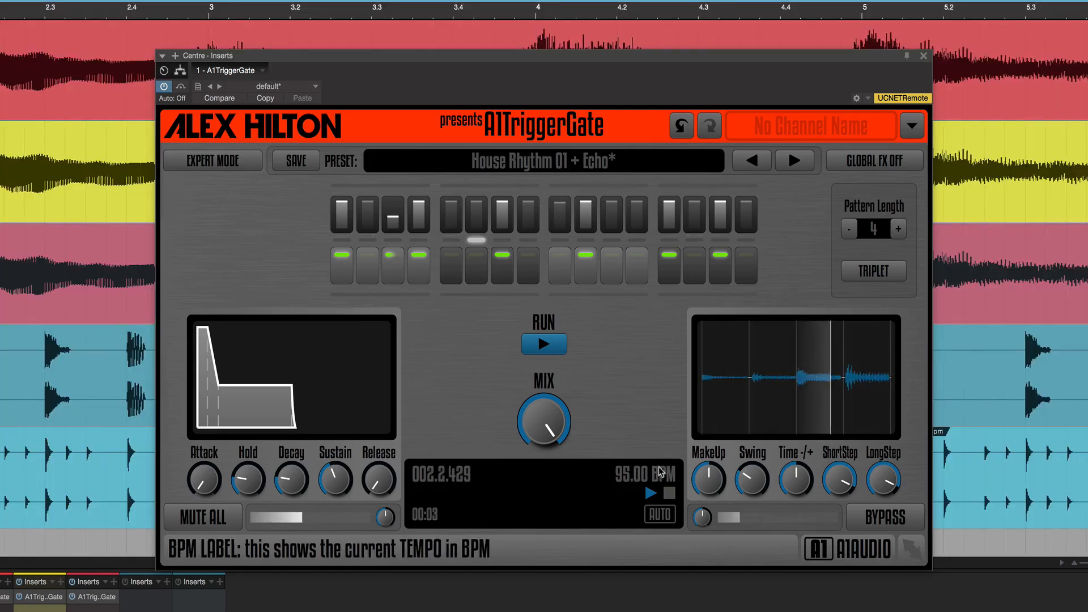
Step: Raise the make-up gain of the gated signal and shorten the envelope's hold time
left_click_drag(709, 479, 710, 448)
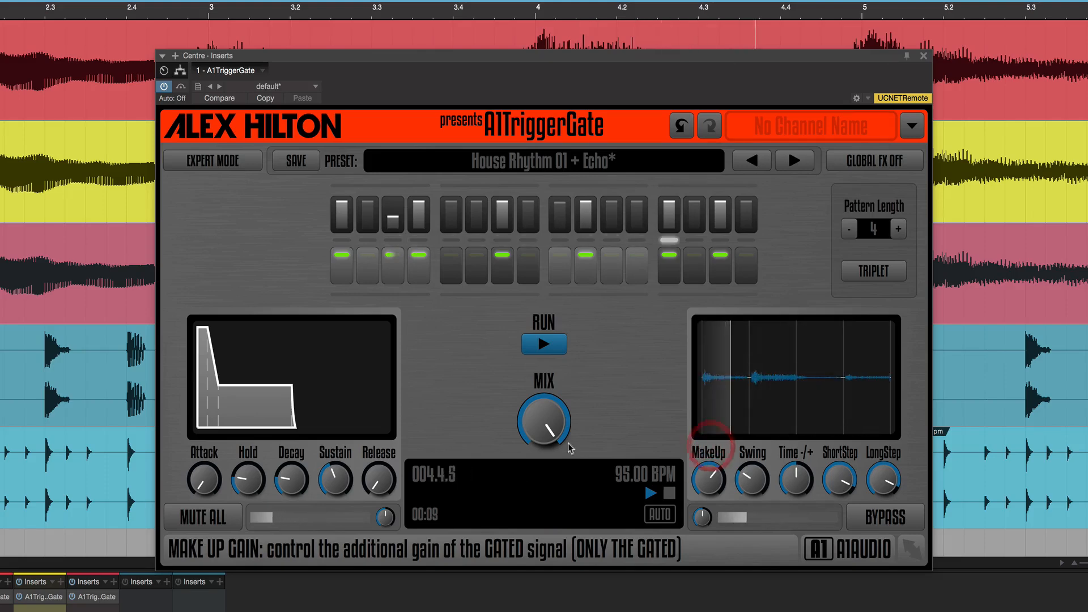
left_click(253, 490)
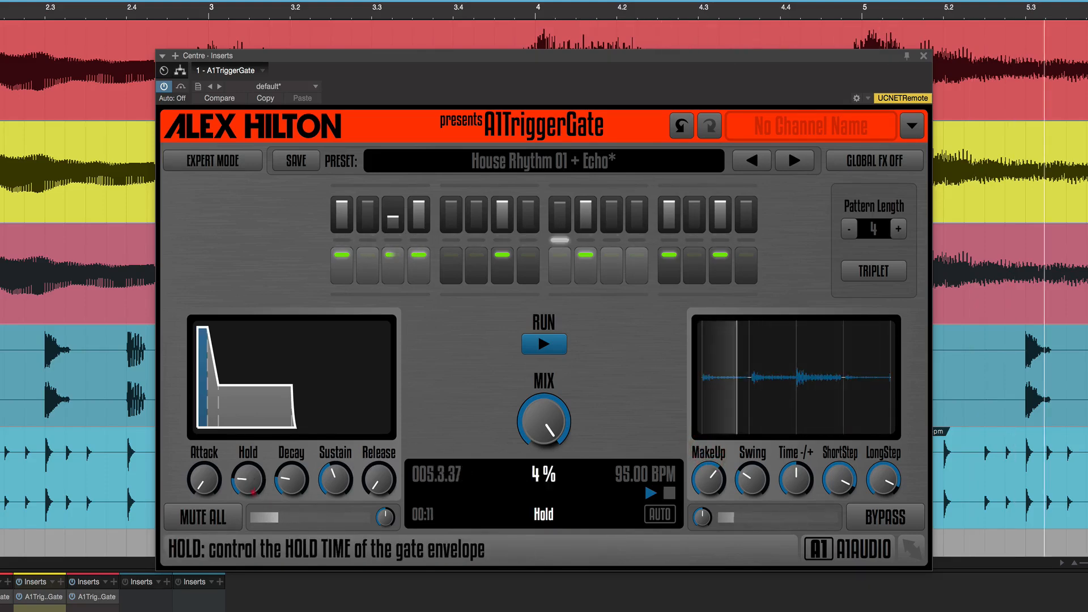
left_click_drag(253, 491, 255, 499)
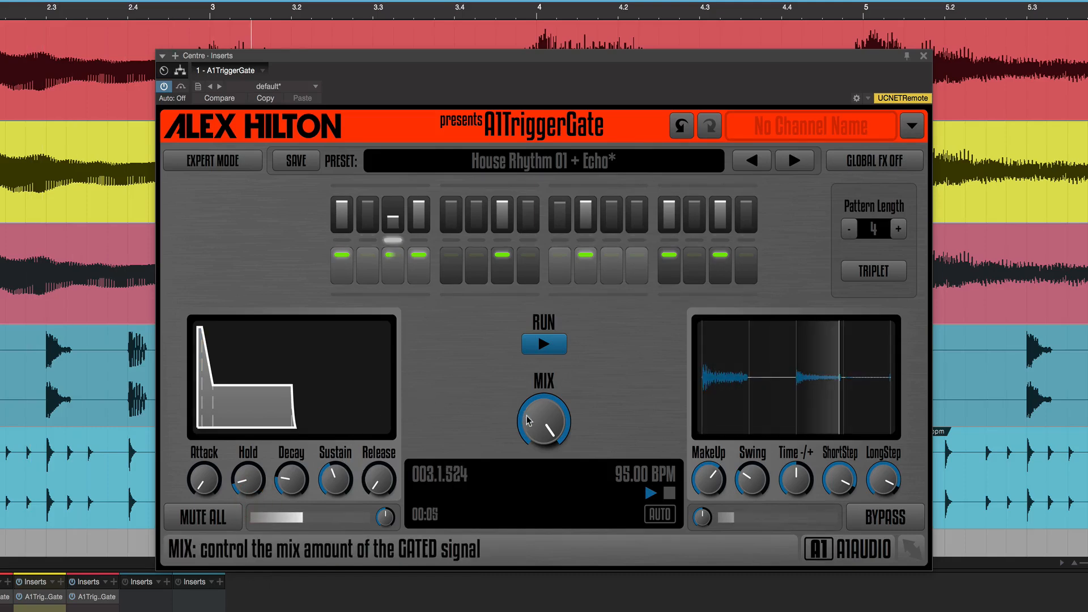
Step: Lower the gated signal's mix to about 69 %
left_click_drag(535, 425, 537, 456)
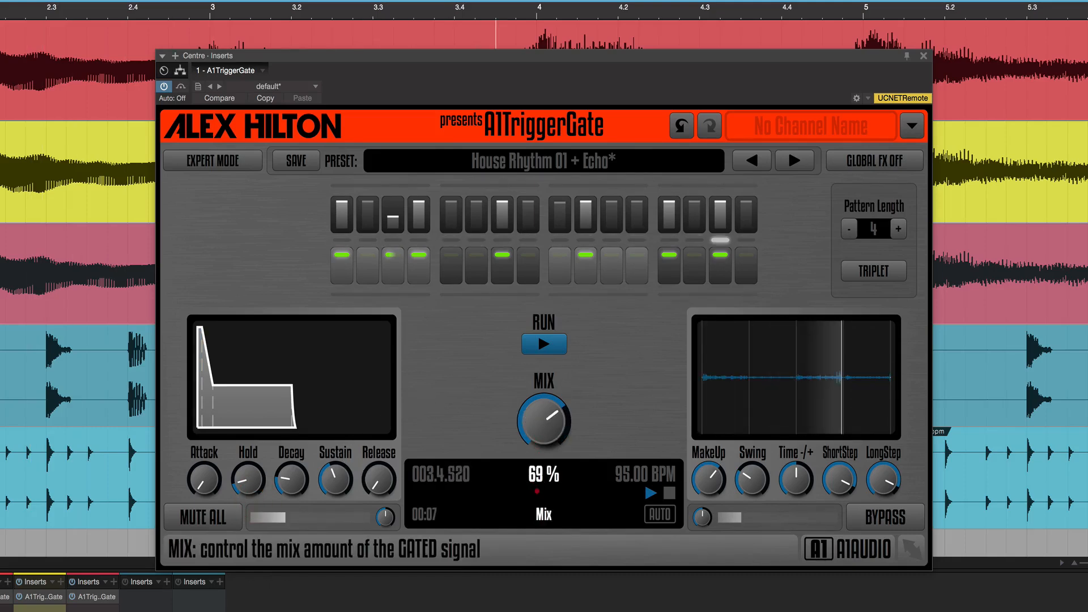
left_click_drag(541, 560, 541, 556)
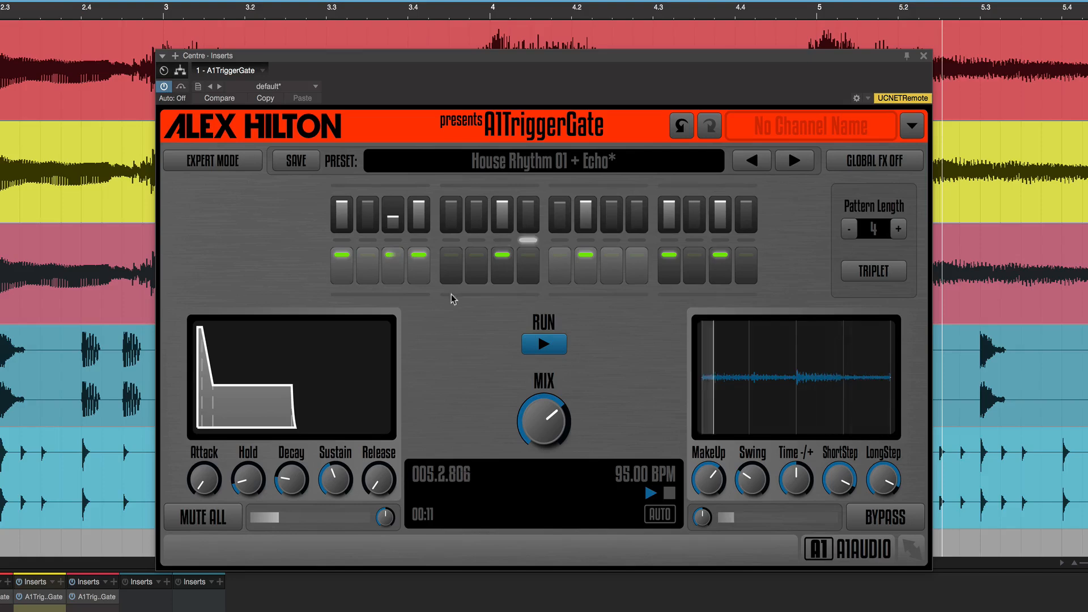
Step: Switch to expert mode and enable the lowpass filter with a 55 % cutoff and raised resonance, with the mix at 100 %
left_click(232, 162)
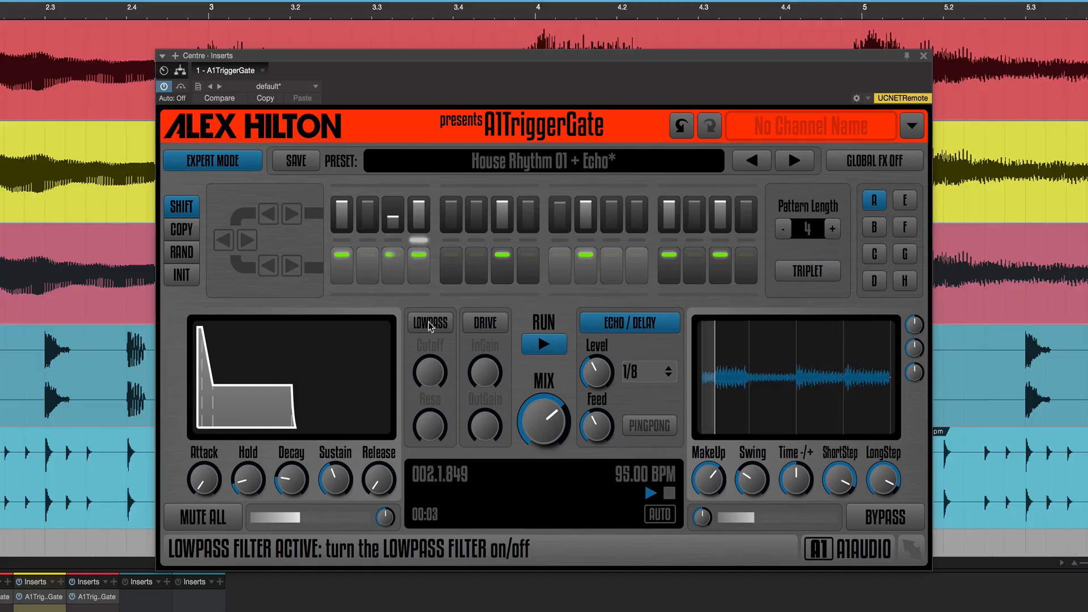
left_click(431, 324)
left_click_drag(430, 372, 430, 385)
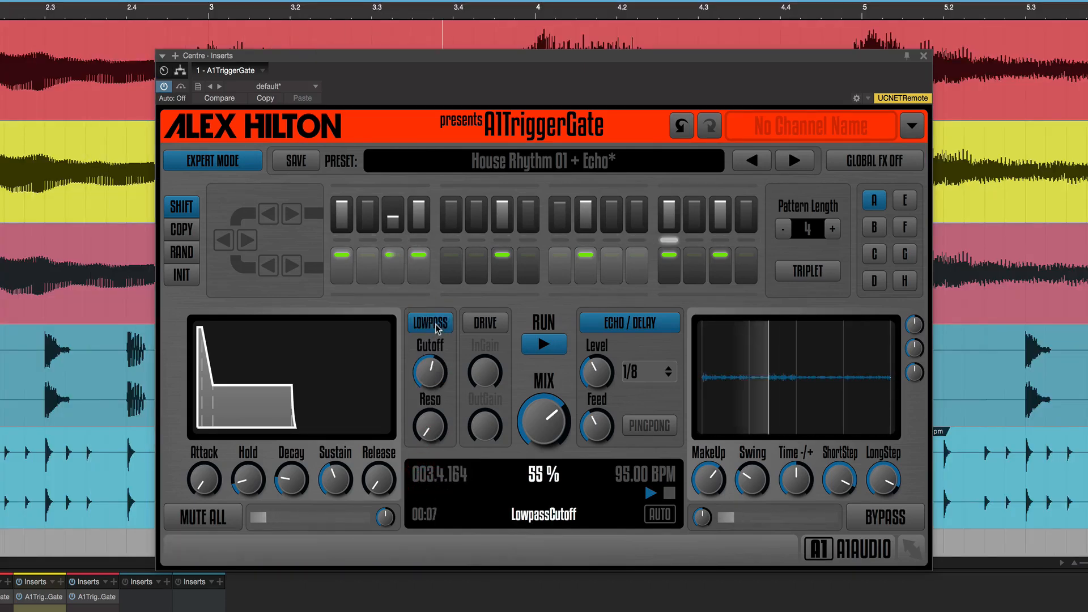
left_click_drag(543, 419, 543, 351)
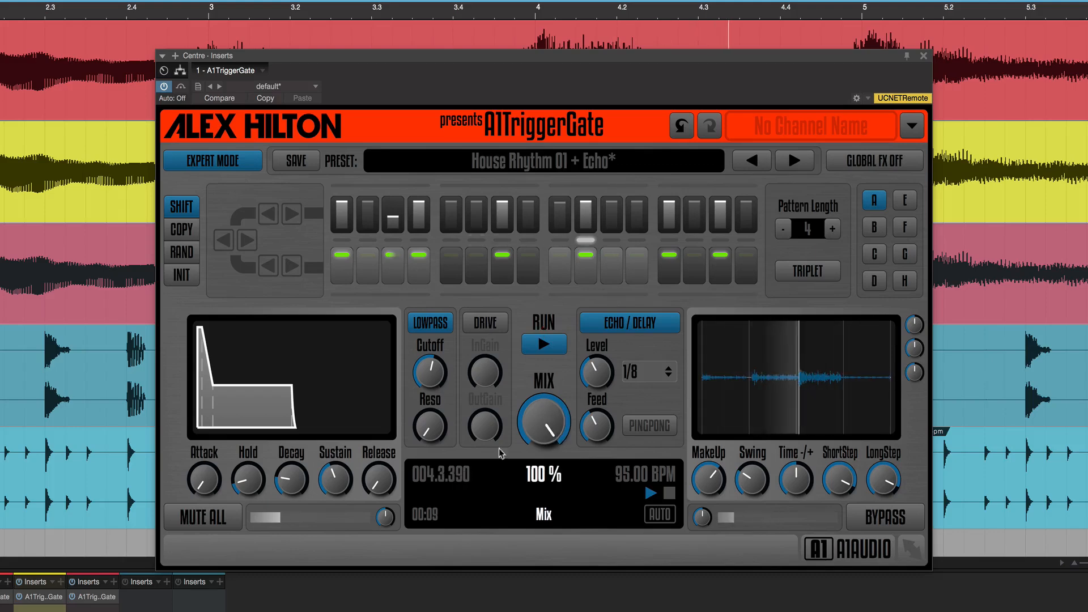
left_click_drag(430, 426, 430, 364)
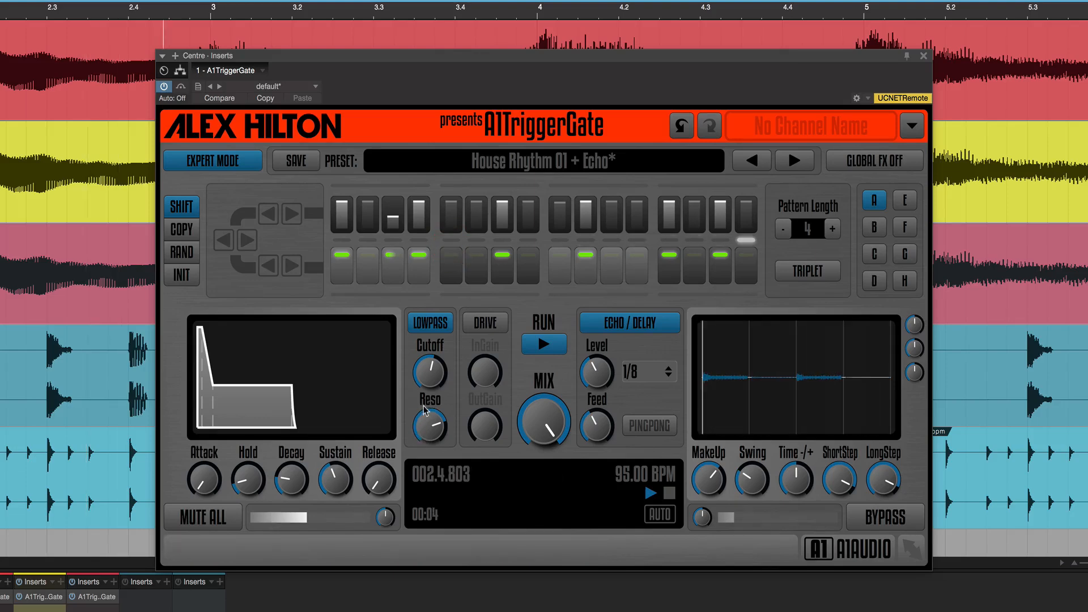
Step: Enable the drive effect, raise its input gain and set its output gain to 4.2 dB
left_click(485, 323)
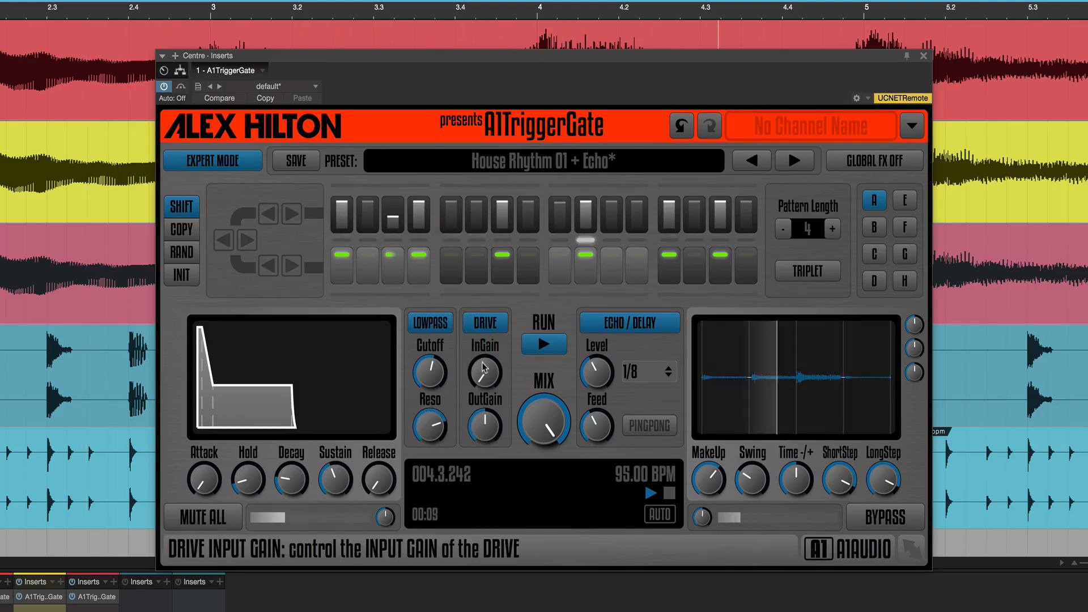
left_click_drag(485, 373, 487, 467)
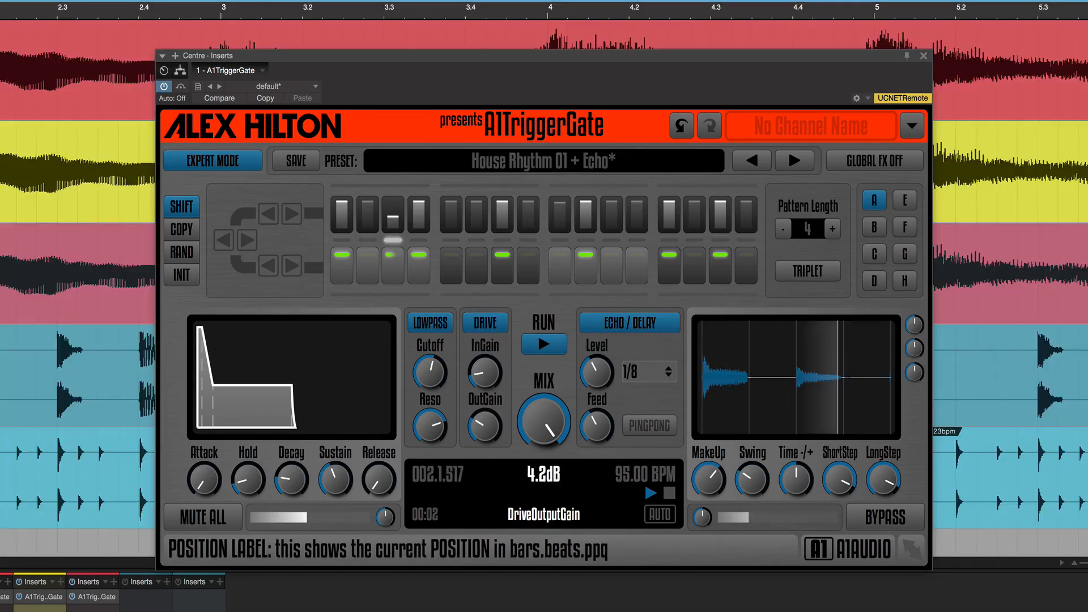
left_click_drag(490, 374, 485, 348)
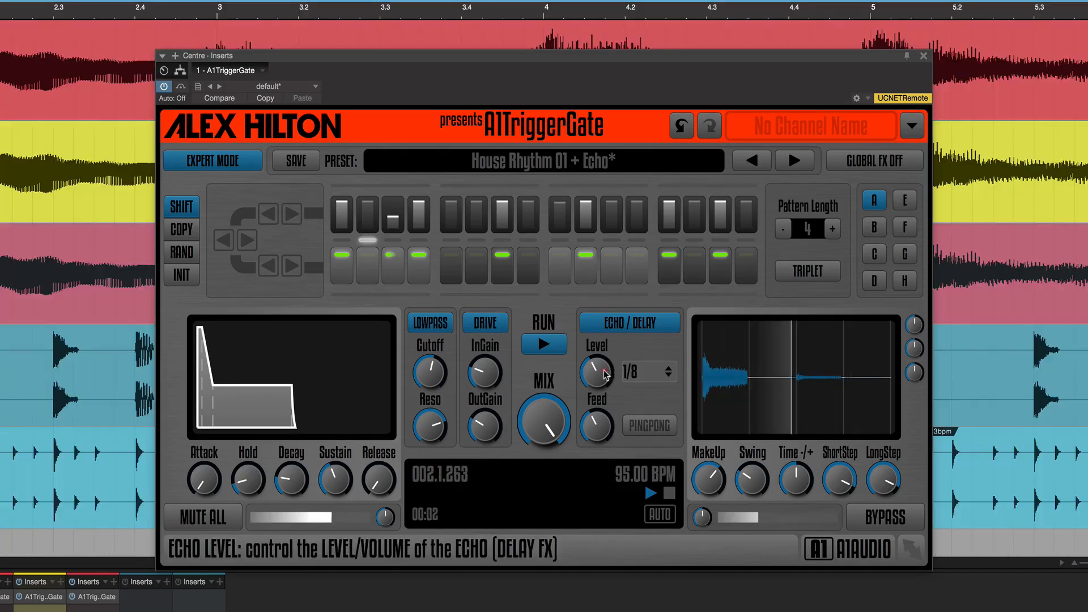
Step: Raise the echo level and set the echo time to 1/16
left_click_drag(606, 376, 606, 348)
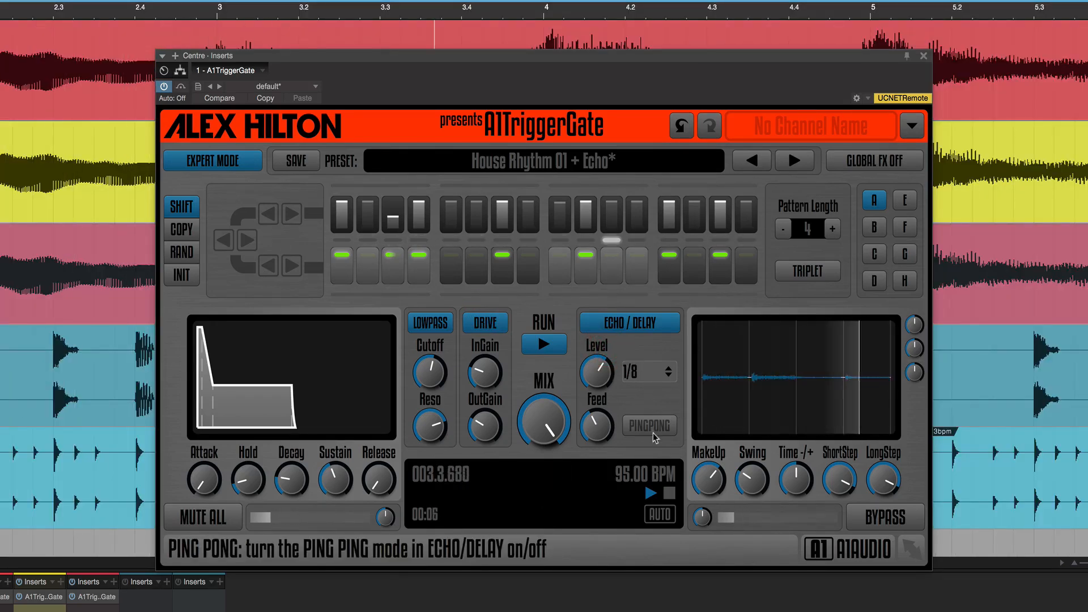
left_click(666, 379)
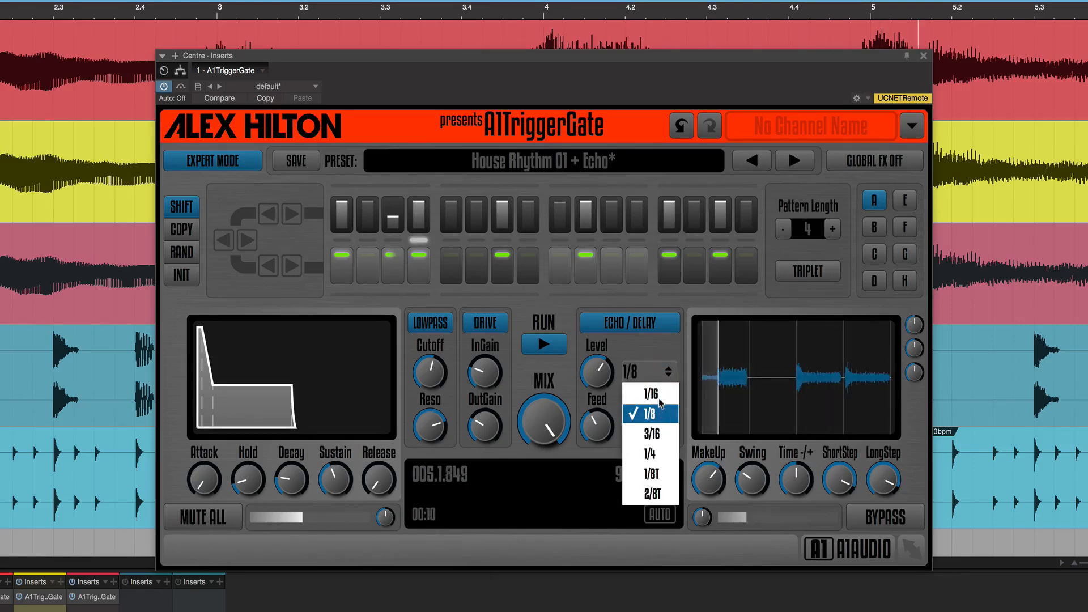
left_click(659, 394)
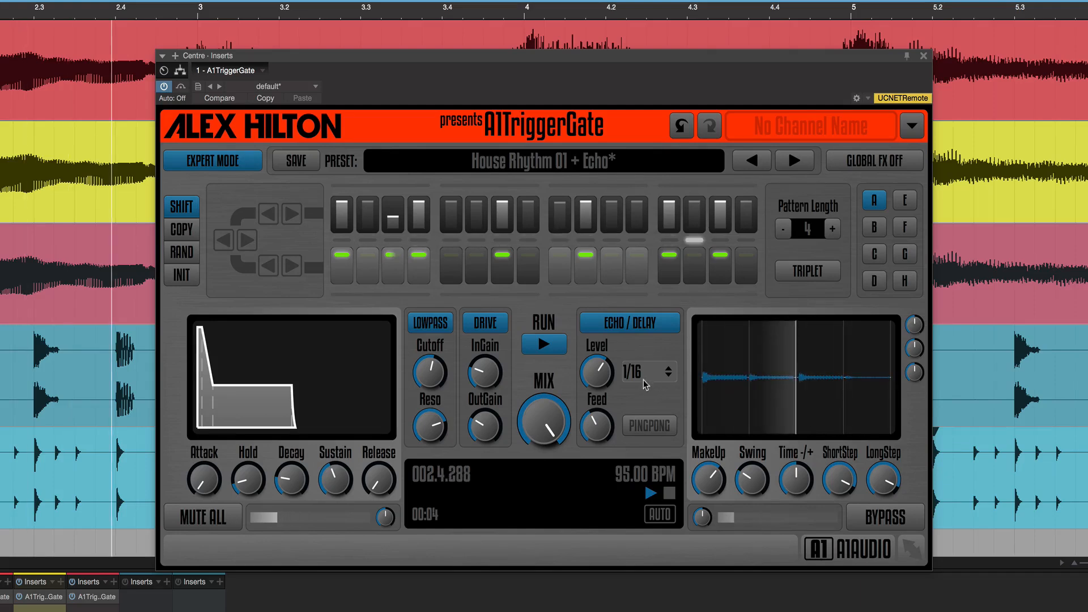
Step: Lower the gate mix to about halfway and reduce the make-up gain
left_click_drag(559, 420, 554, 423)
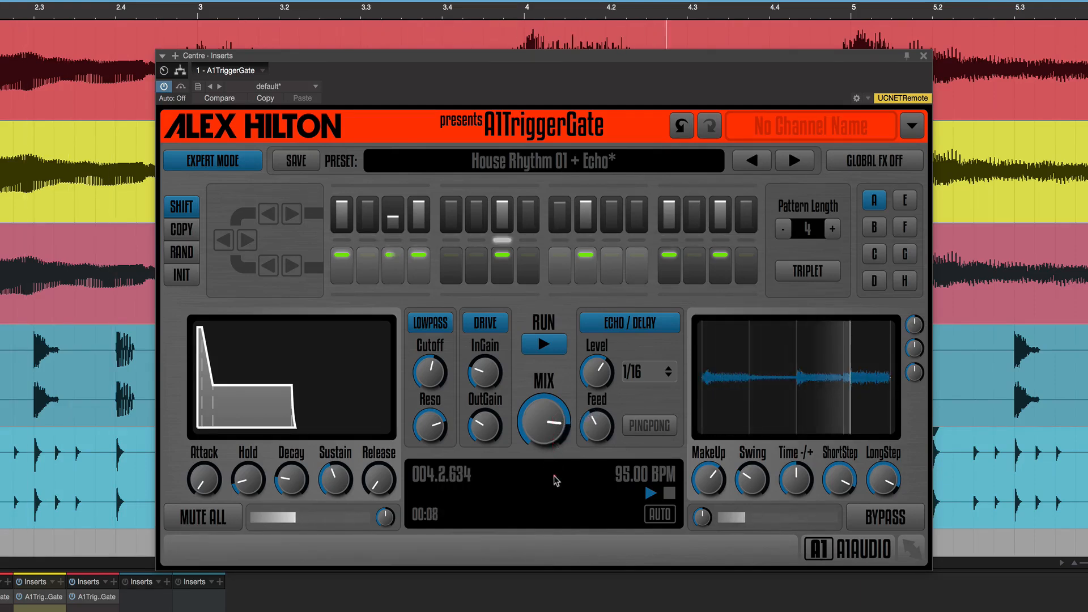
left_click_drag(539, 488, 541, 517)
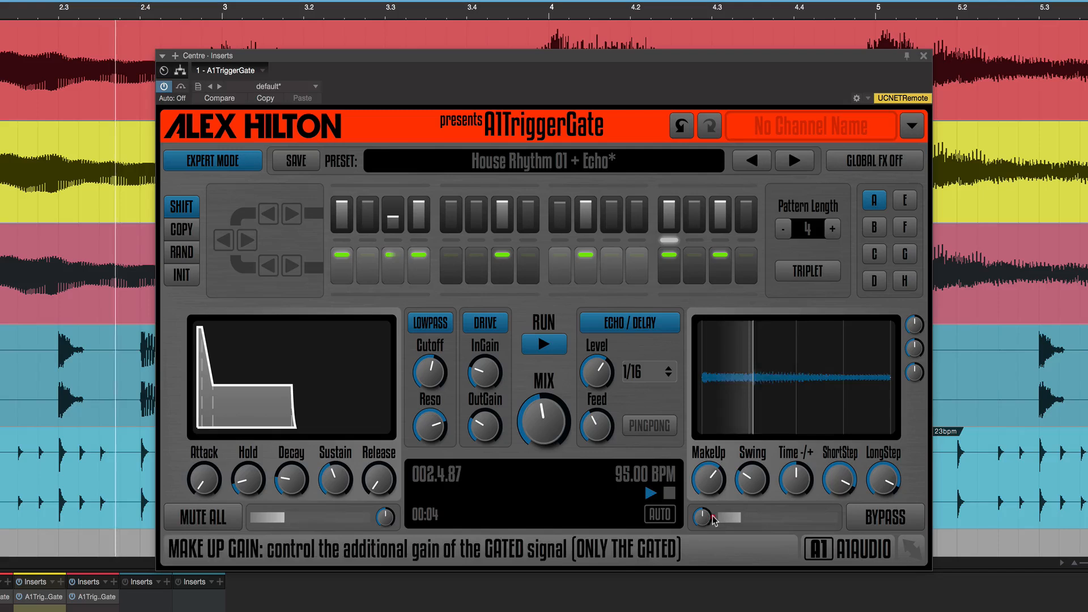
left_click_drag(719, 488, 719, 501)
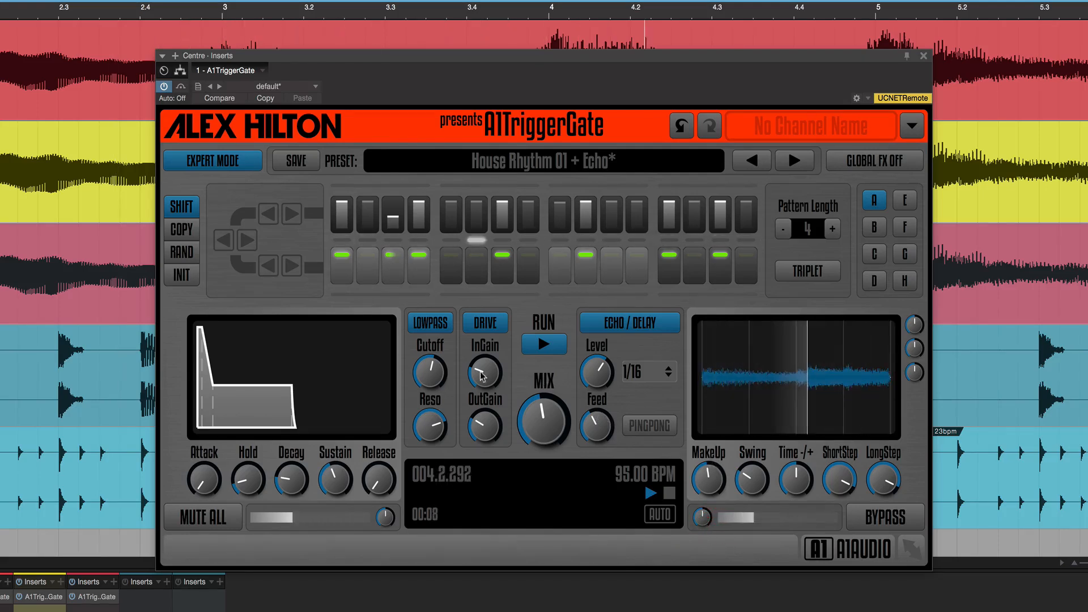
Step: Open the lowpass cutoff further, switch off both the lowpass filter and the drive, and raise the gate mix
left_click_drag(430, 365, 429, 345)
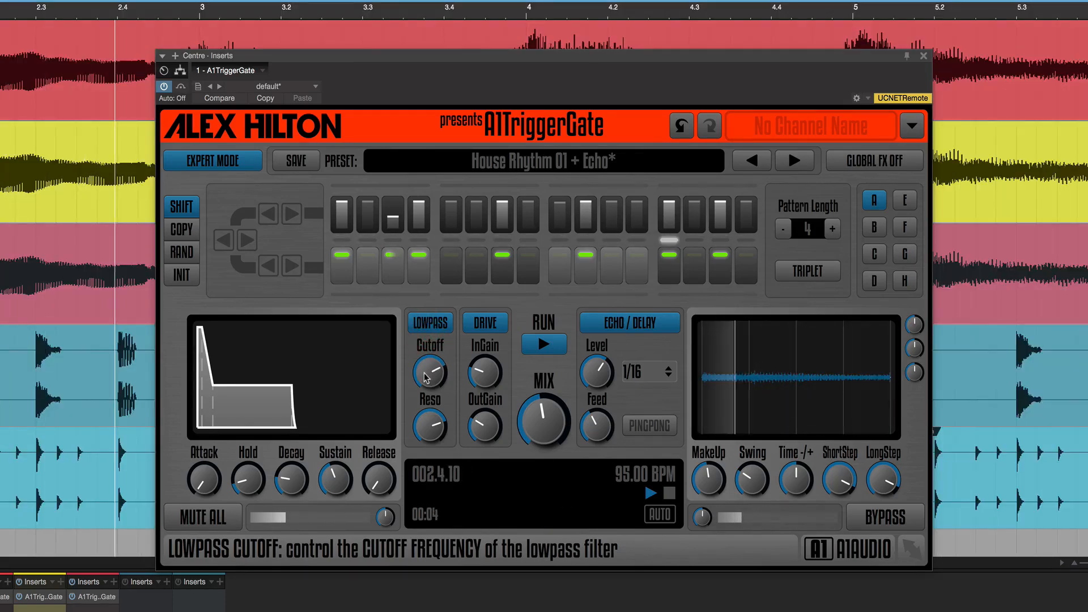
left_click(437, 325)
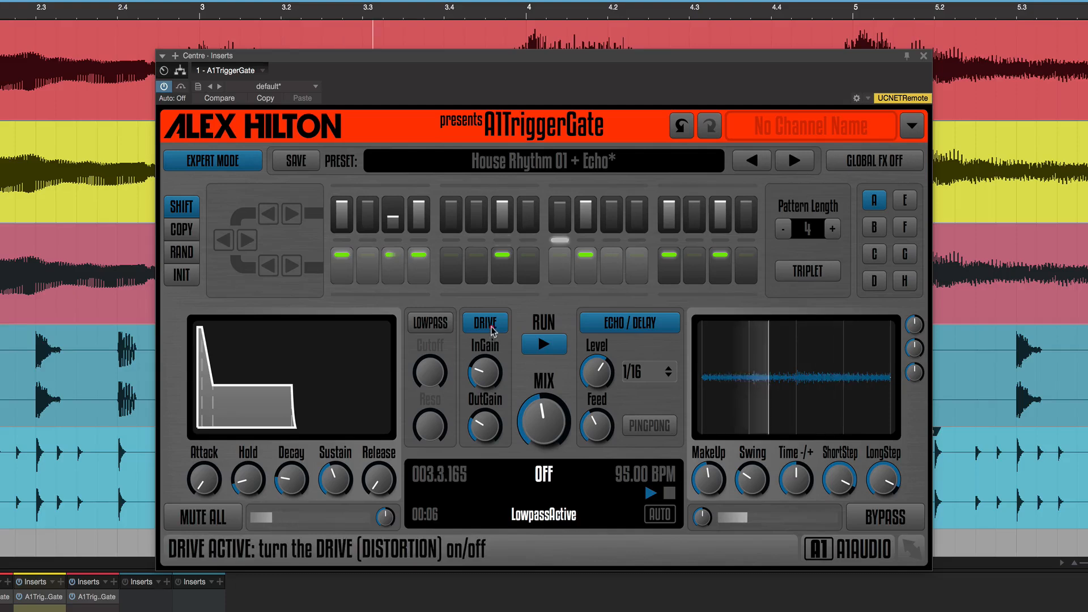
left_click(477, 326)
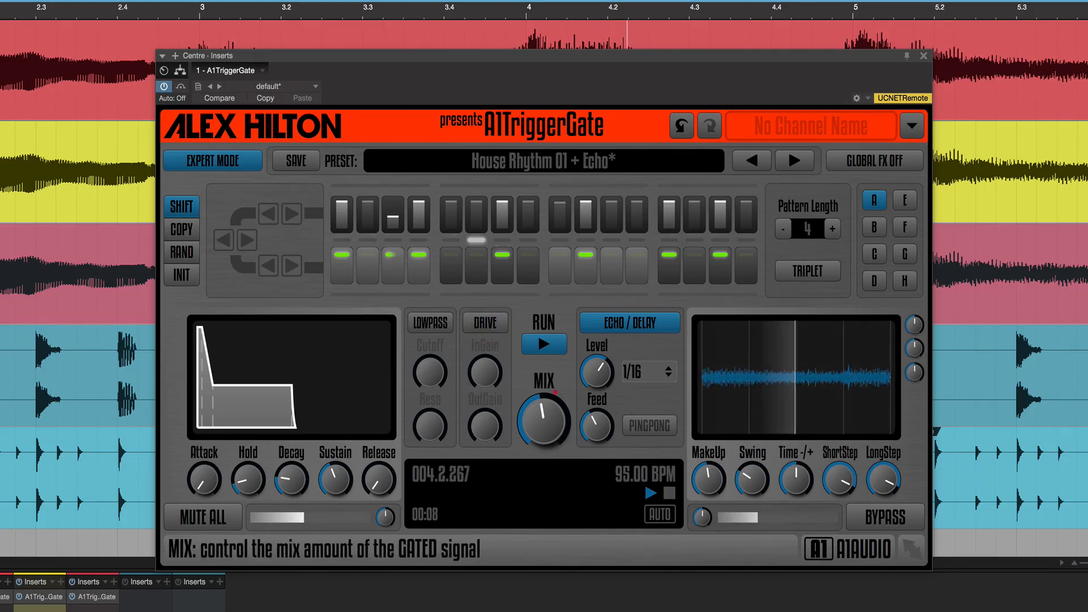
left_click_drag(552, 432, 552, 407)
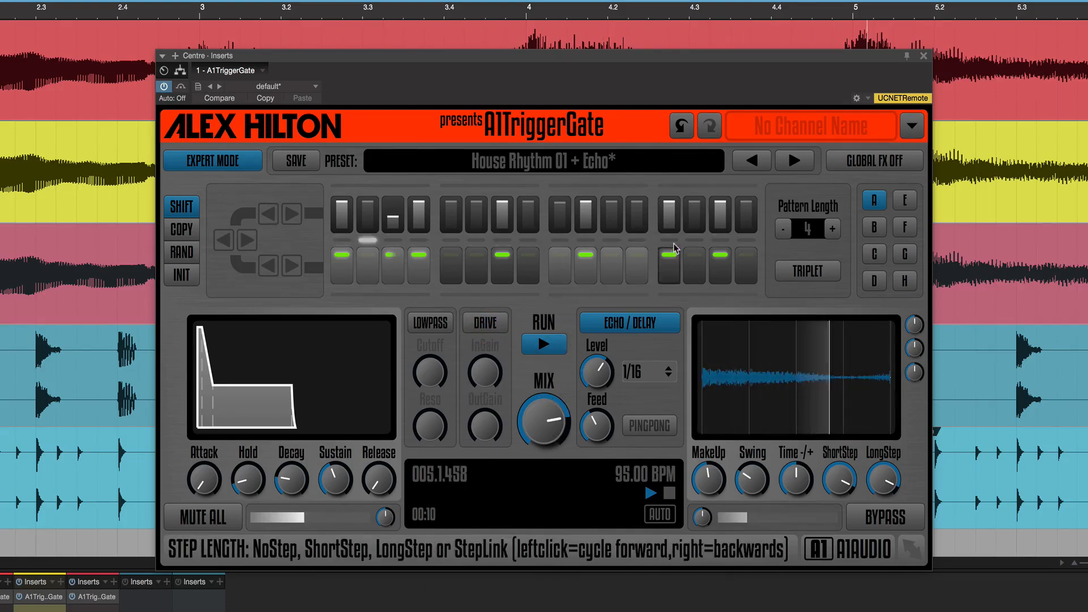
Step: Load the TranceGate 05 + Echo factory preset and lower the gate mix to 63%
left_click(786, 162)
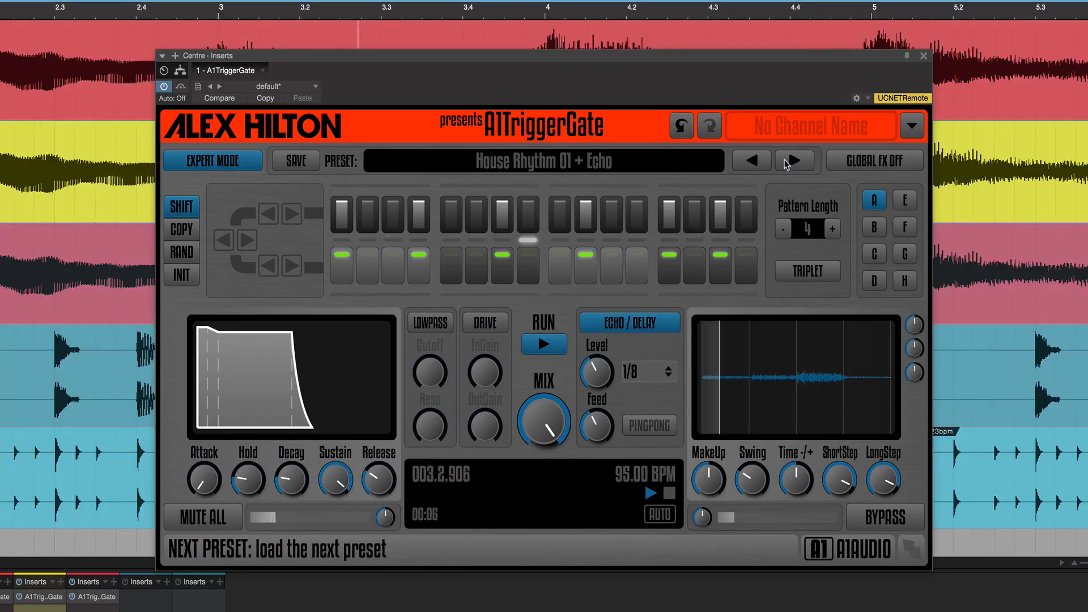
left_click(911, 127)
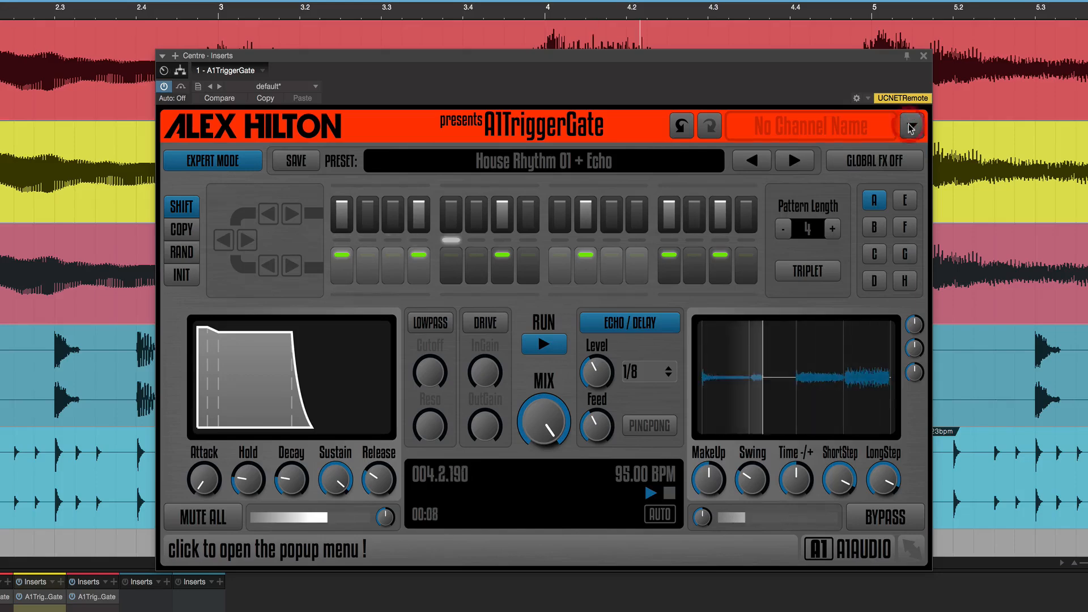
mouse_move(822, 181)
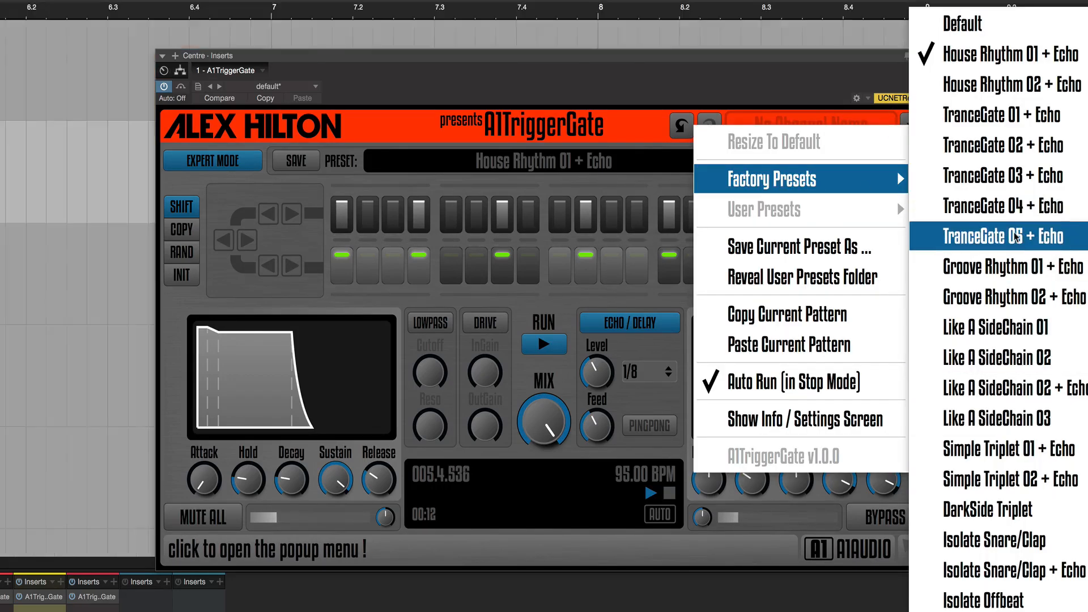
left_click(1017, 238)
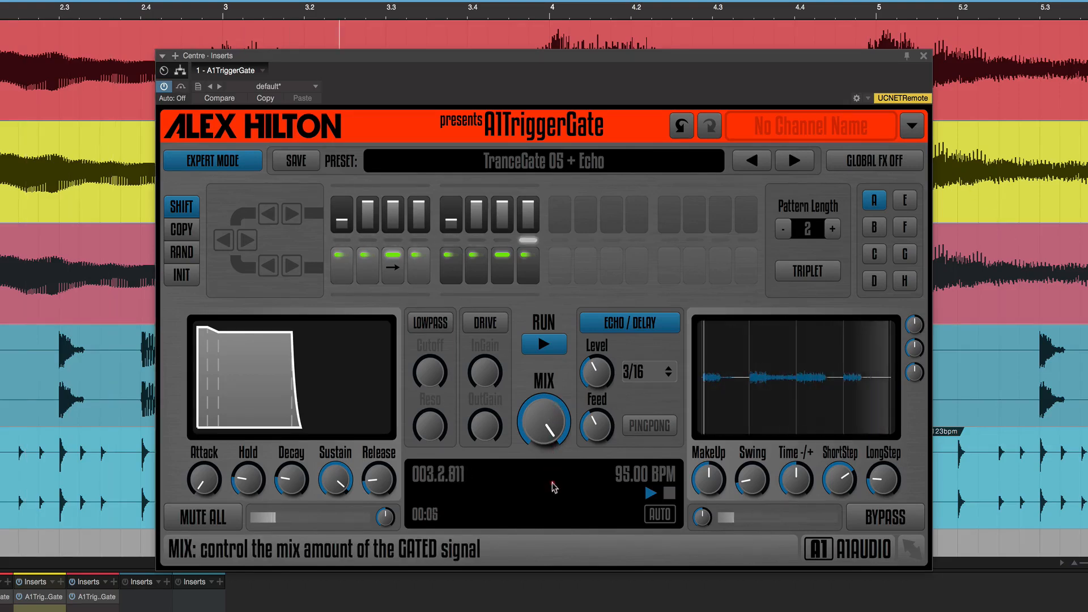
mouse_move(554, 488)
left_mouse_down()
mouse_move(551, 526)
mouse_move(551, 493)
left_mouse_up()
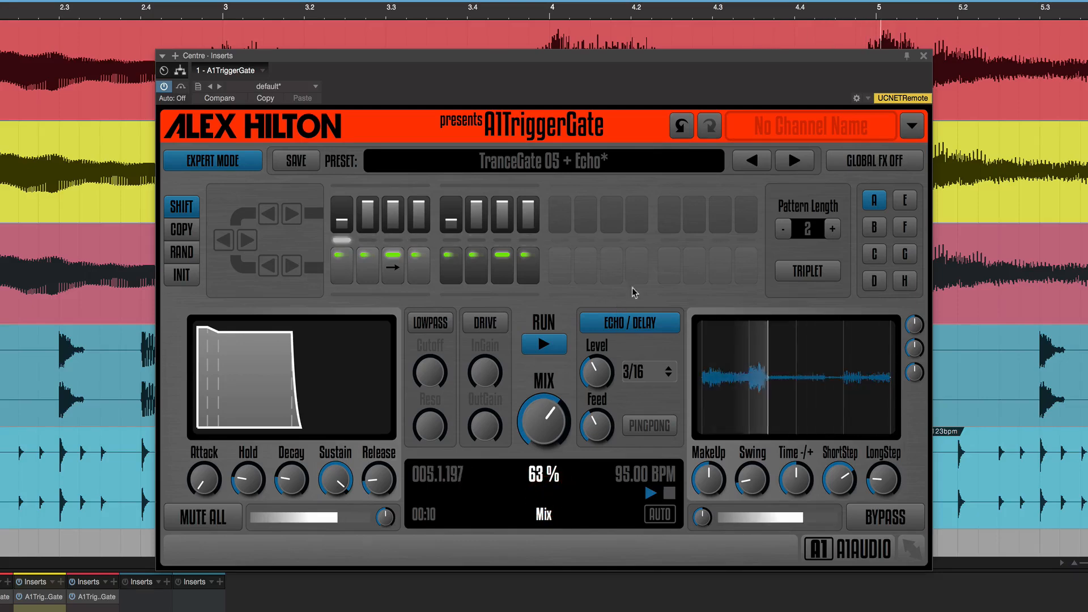
Step: Load the Tremolo 8th factory preset, then stop playback
left_click(912, 134)
mouse_move(884, 184)
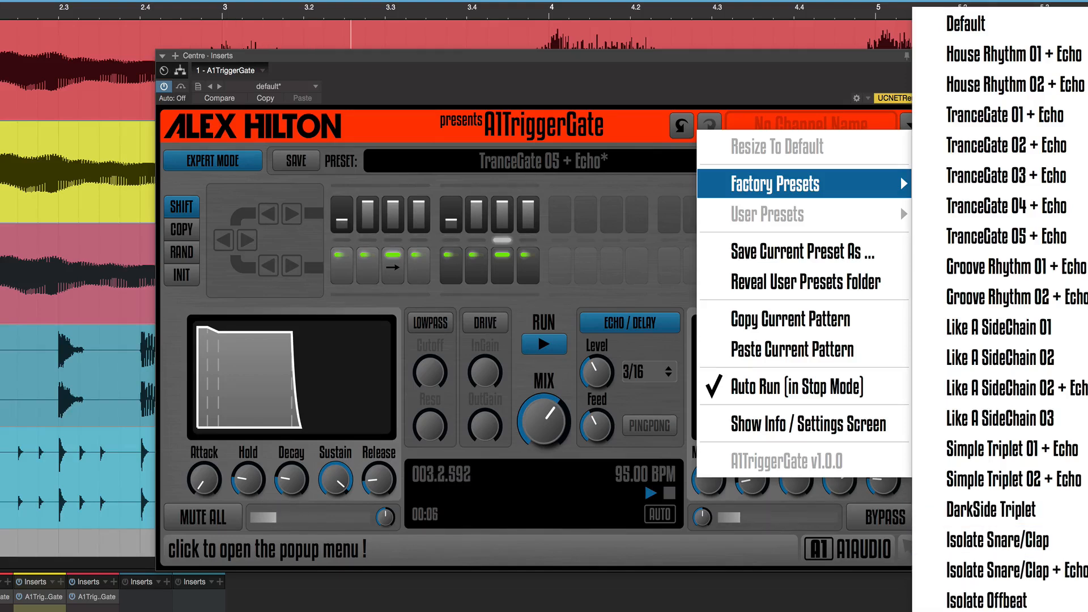
left_click(987, 611)
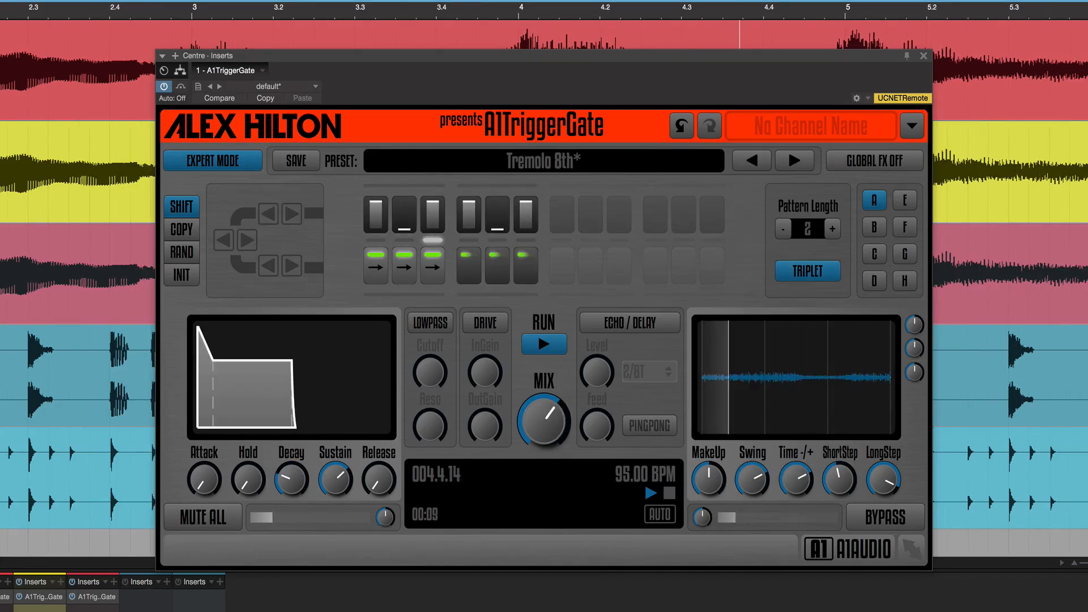
key("space")
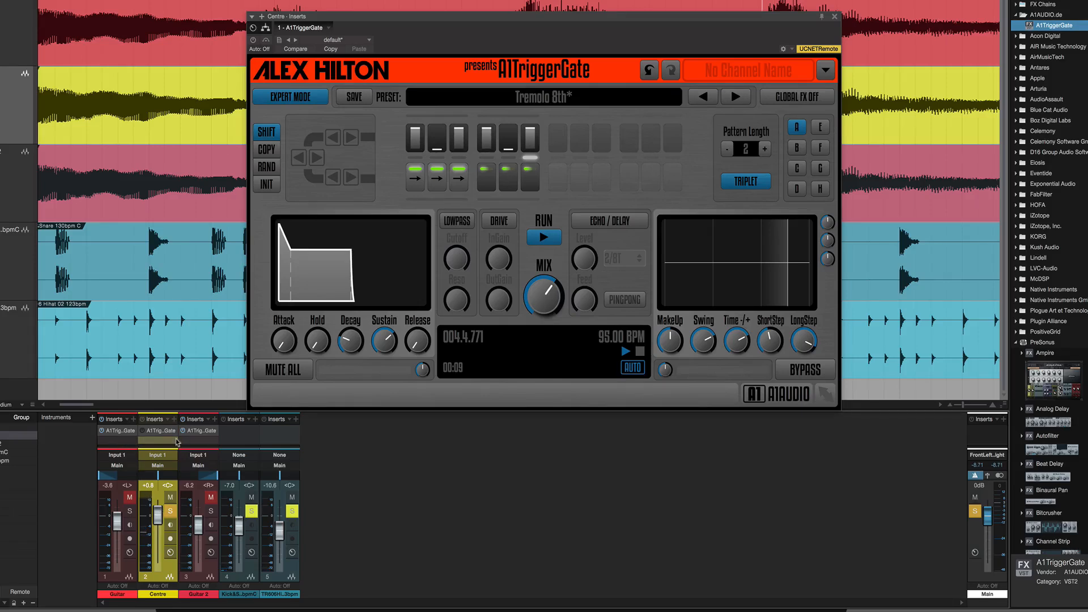
Step: Take the Centre channel out of solo and lower its volume to -5.5 dB
left_click(168, 513)
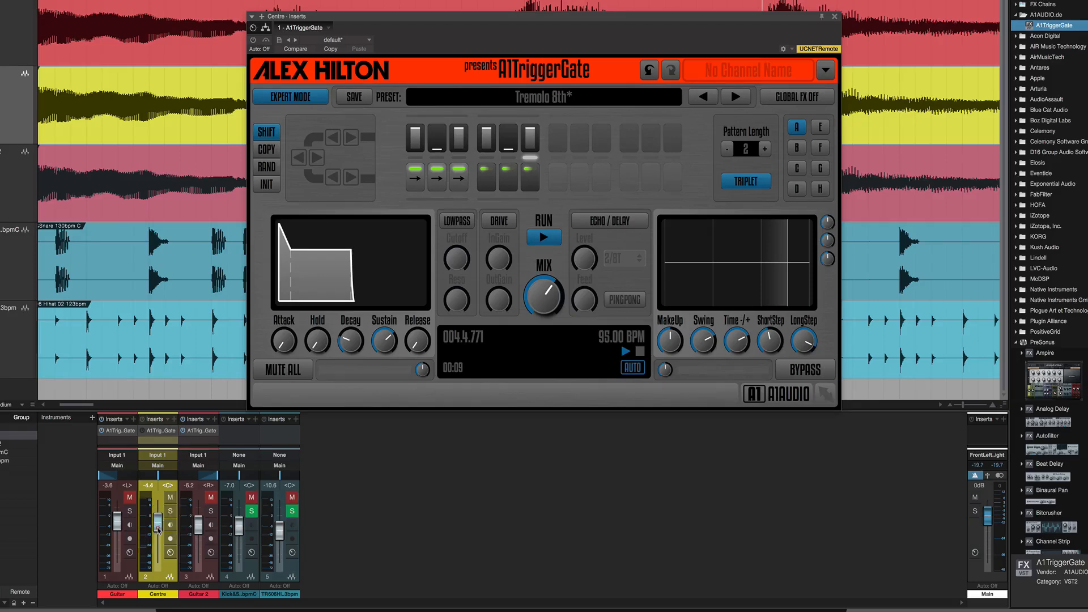
left_click_drag(158, 529, 158, 532)
Step: Audition the Guitar and Guitar 2 channels one at a time in solo, then release both solos
left_click(130, 512)
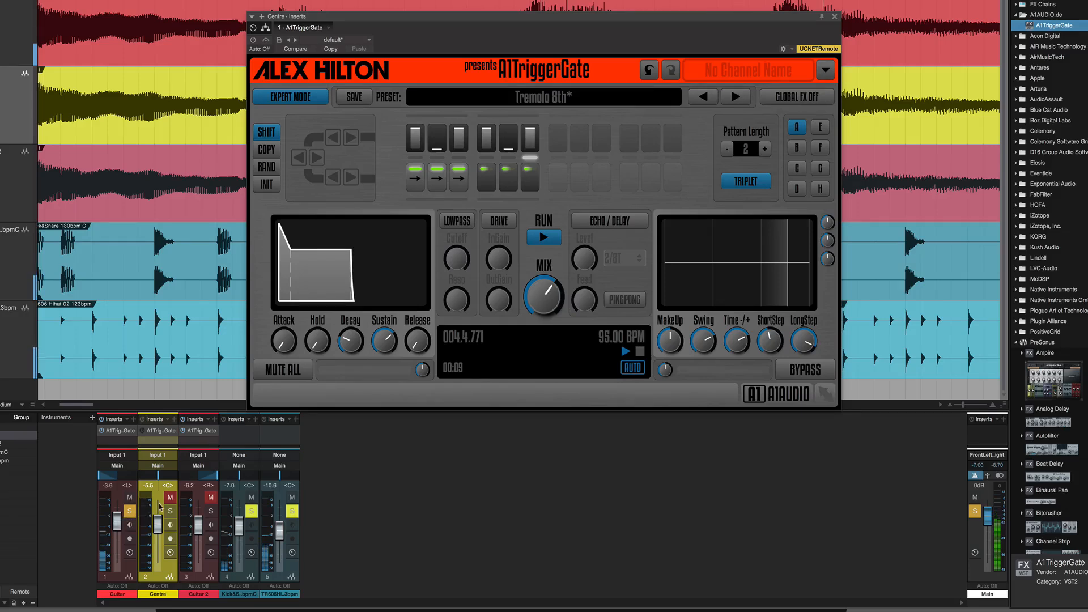
left_click(130, 511)
left_click(211, 511)
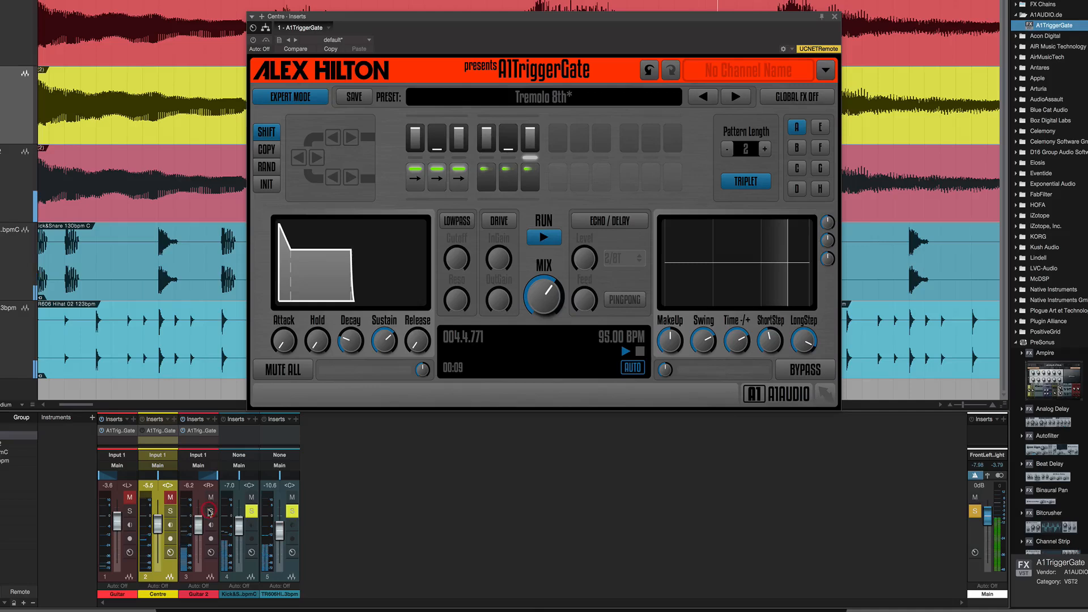
left_click(210, 512)
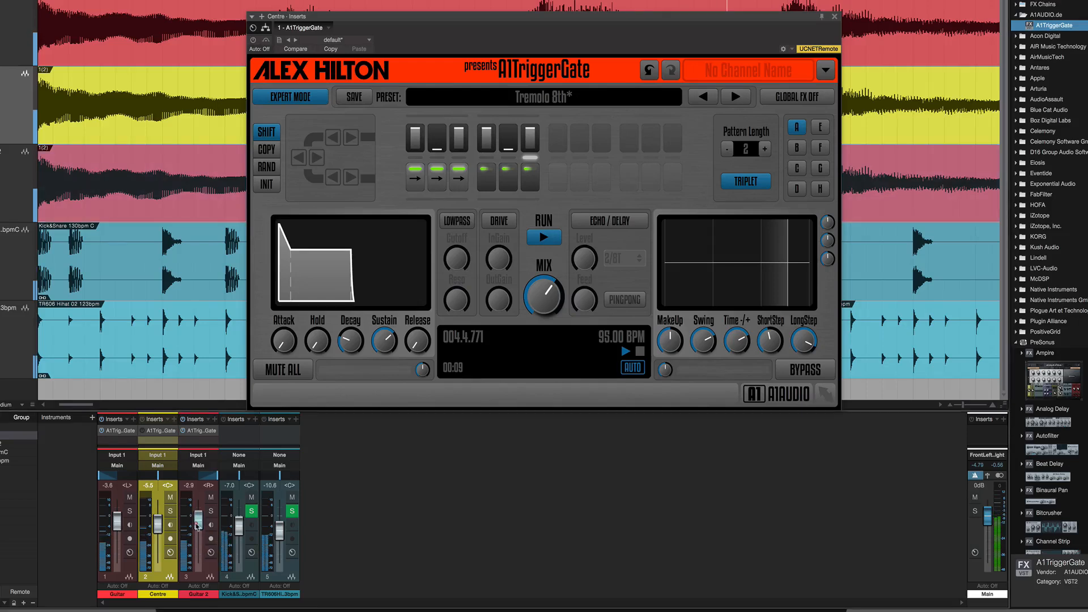
Step: Load the TranceGate 01 + Echo preset in Guitar 2's A1TriggerGate and lower that channel's volume to -8.8 dB
left_click_drag(196, 527, 197, 529)
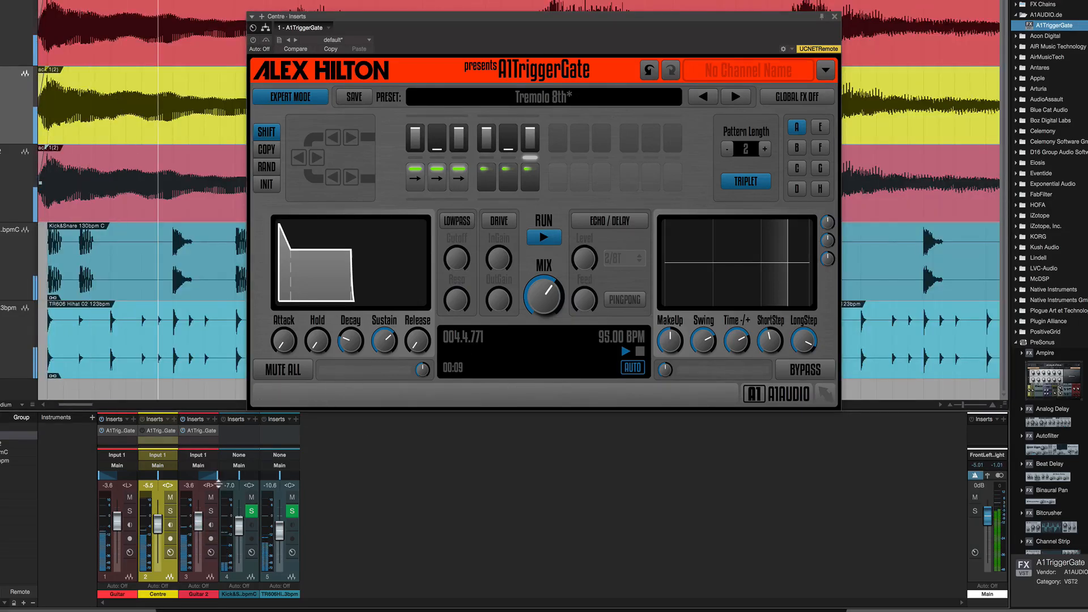
left_click(200, 431)
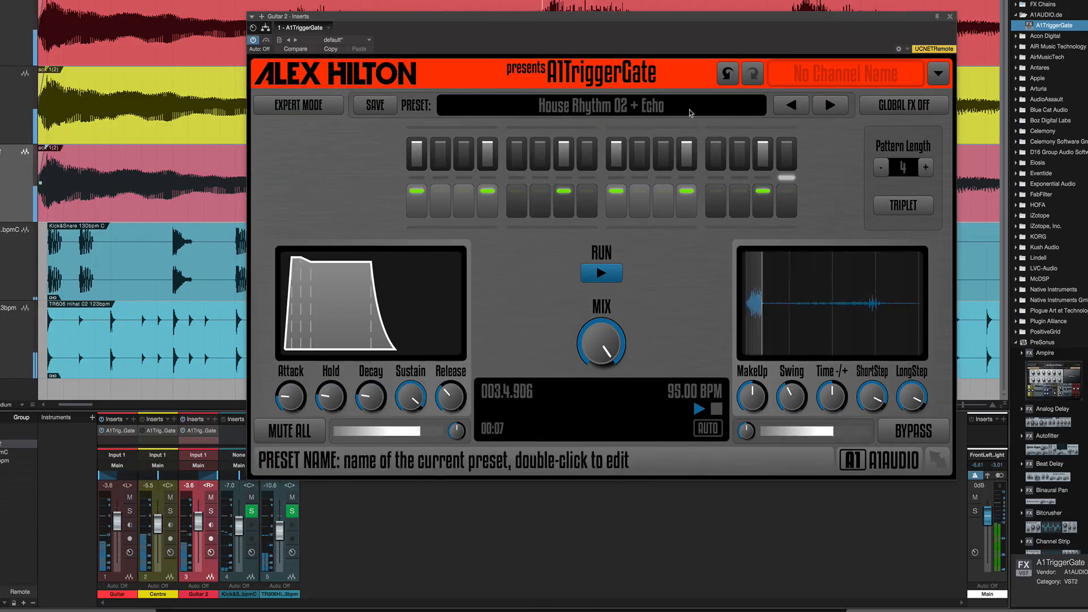
left_click(818, 106)
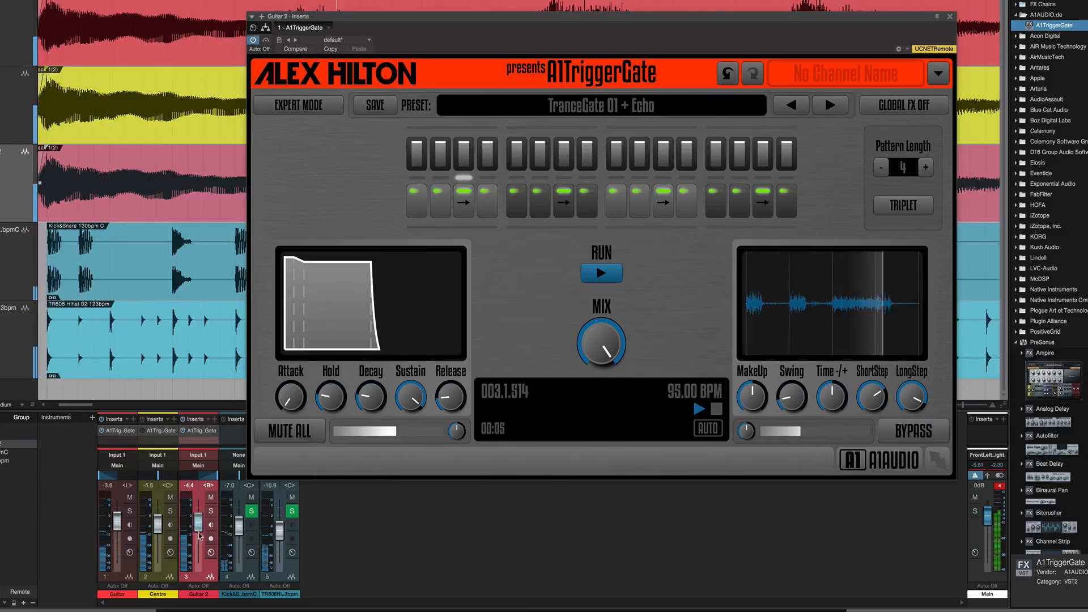
left_click_drag(199, 535, 200, 534)
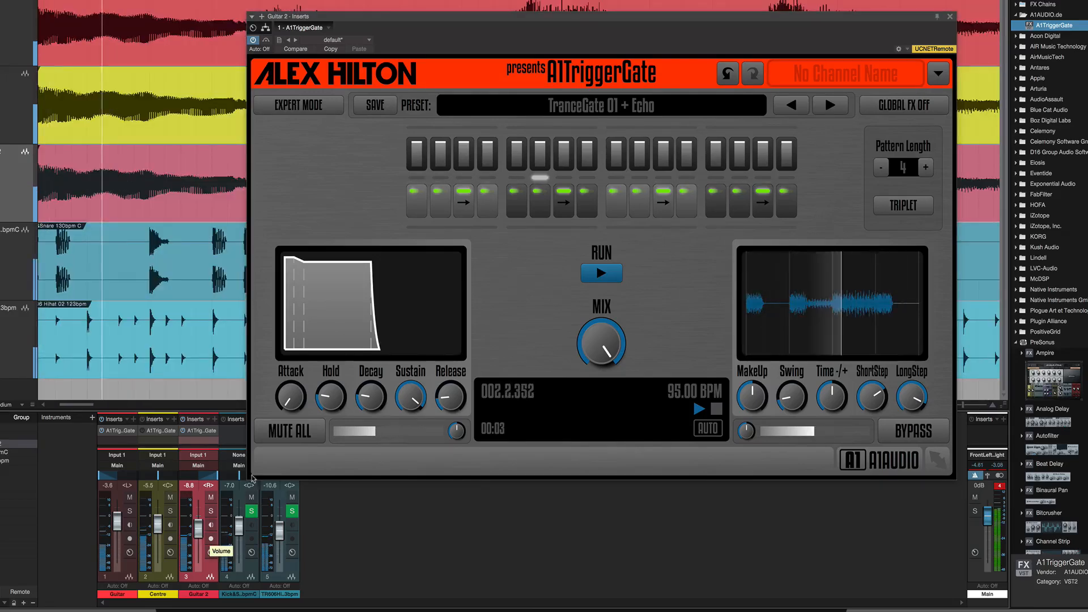
Step: Show the expert options for Guitar 2's gate, enable its lowpass filter and reduce the cutoff
left_click(323, 103)
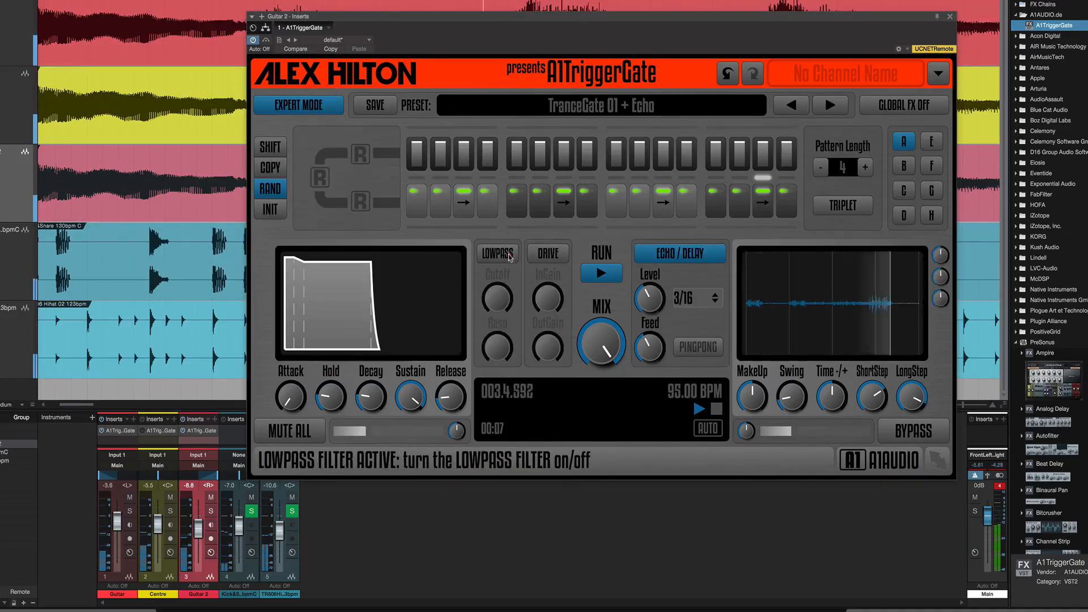
left_click(498, 254)
left_click_drag(501, 305, 493, 358)
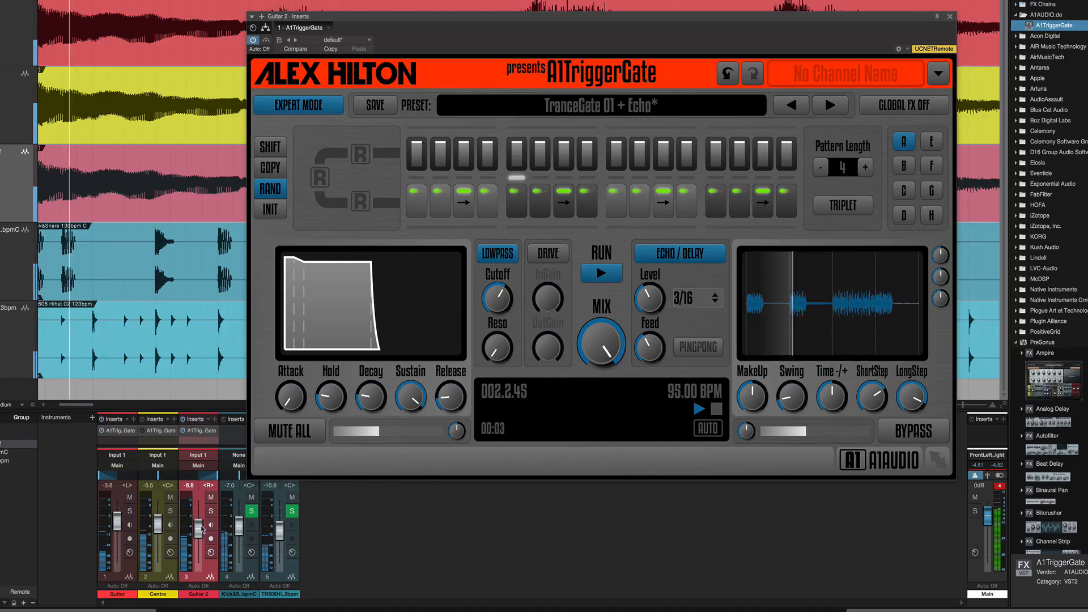
Step: Raise the Guitar 2 channel volume to -2.5 dB and increase its gate's lowpass resonance and release
left_click_drag(201, 530, 199, 523)
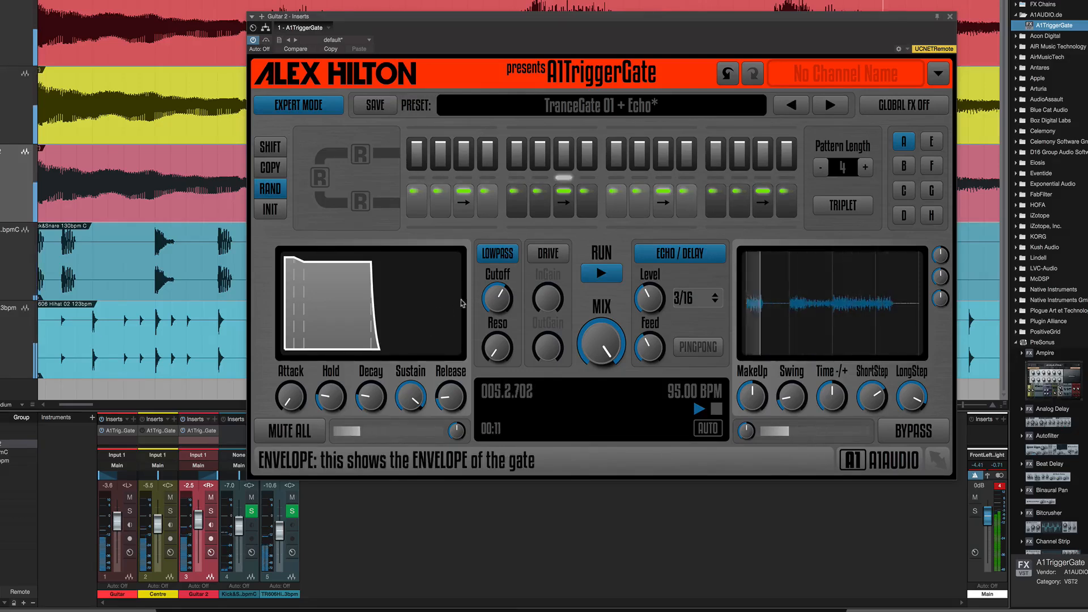
left_click_drag(506, 307, 506, 262)
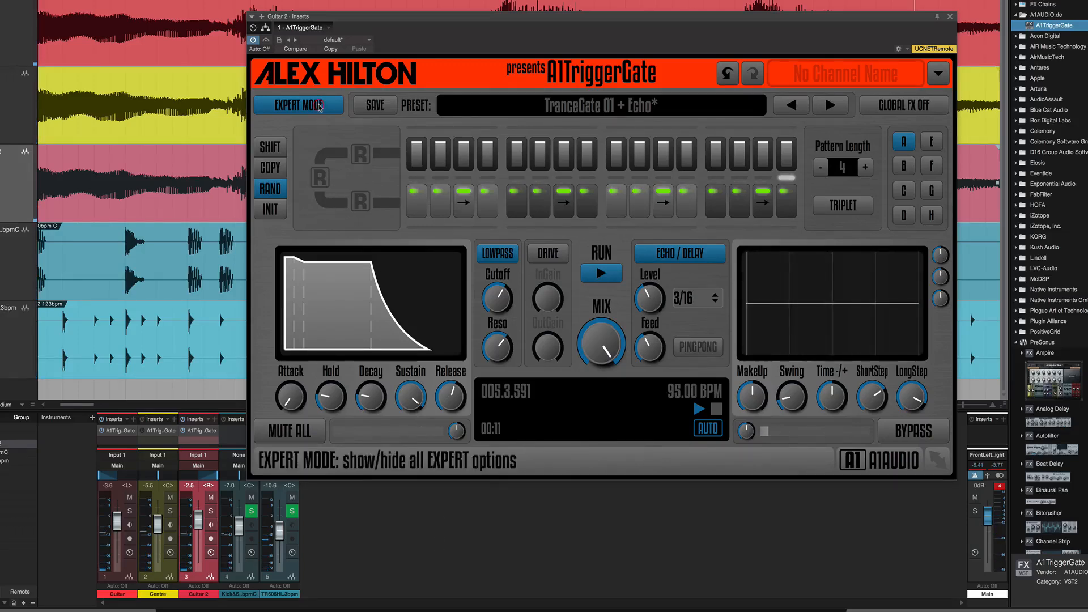
Step: Hide the expert options, reposition the plugin window and demonstrate scaling it larger, much smaller and large again
left_click(320, 107)
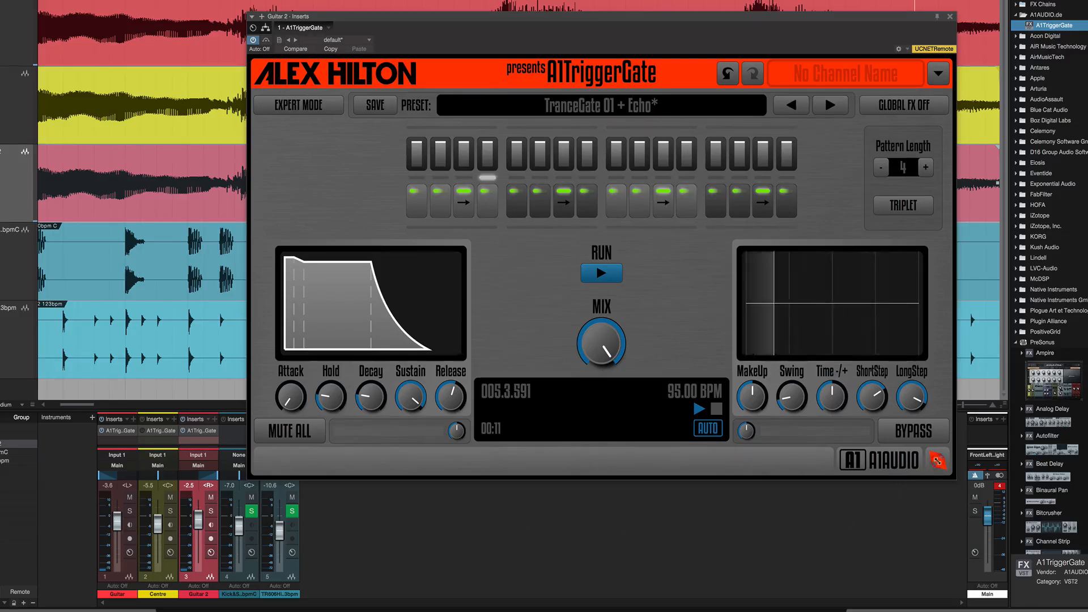
left_click(938, 462)
left_click_drag(938, 461, 1047, 424)
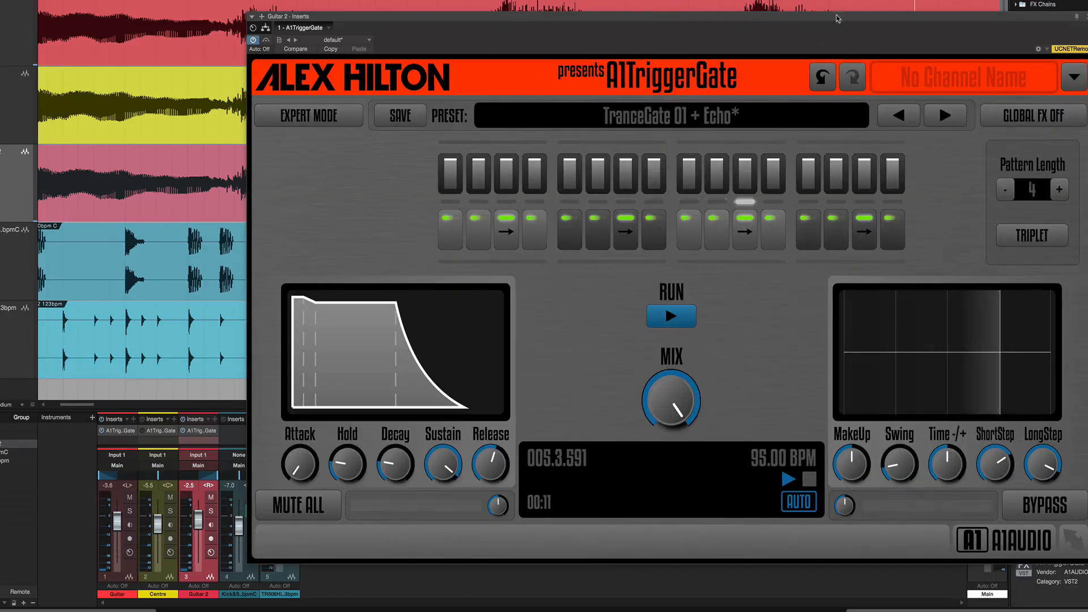
left_click_drag(838, 18, 737, 0)
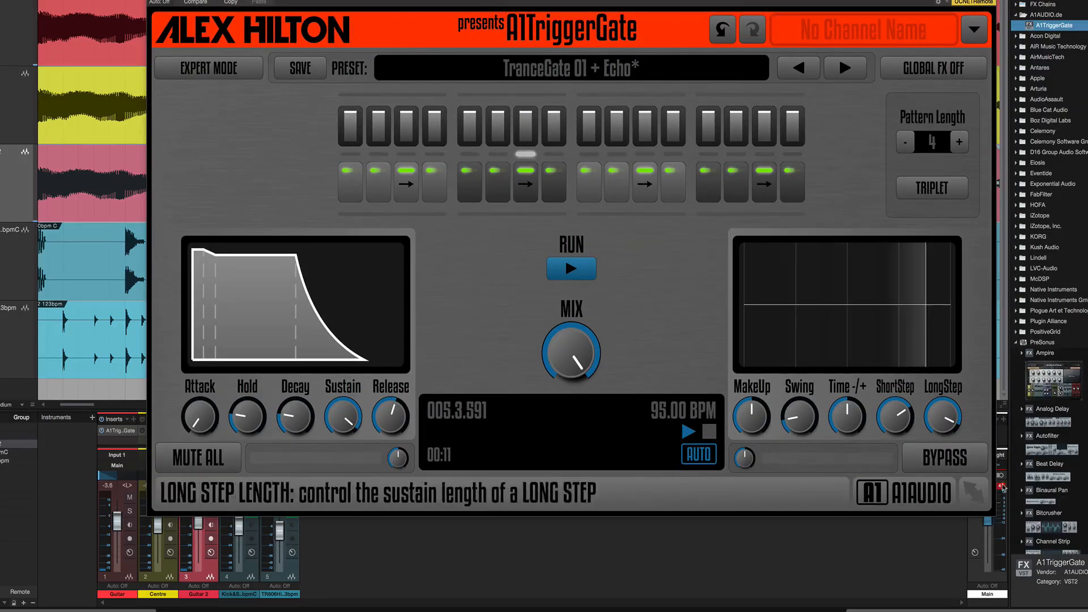
left_click_drag(754, 322, 501, 50)
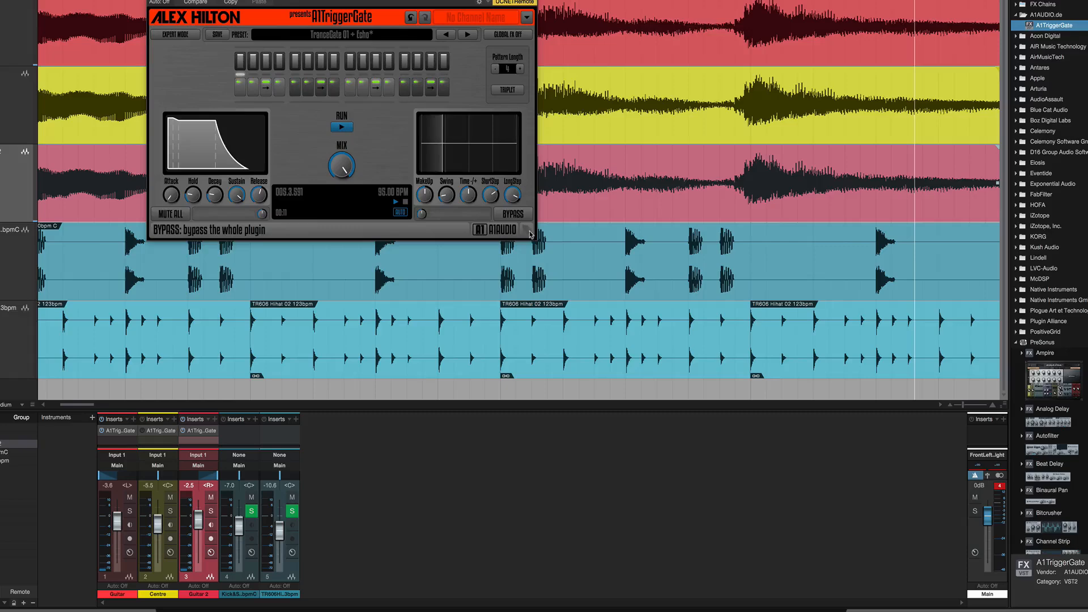
left_click_drag(527, 233, 1006, 386)
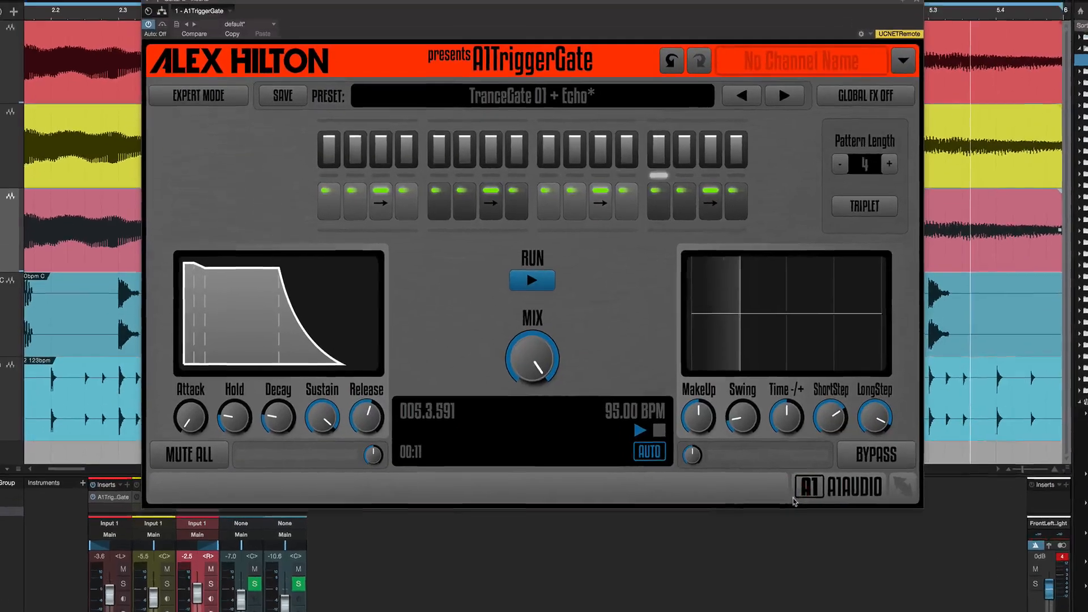